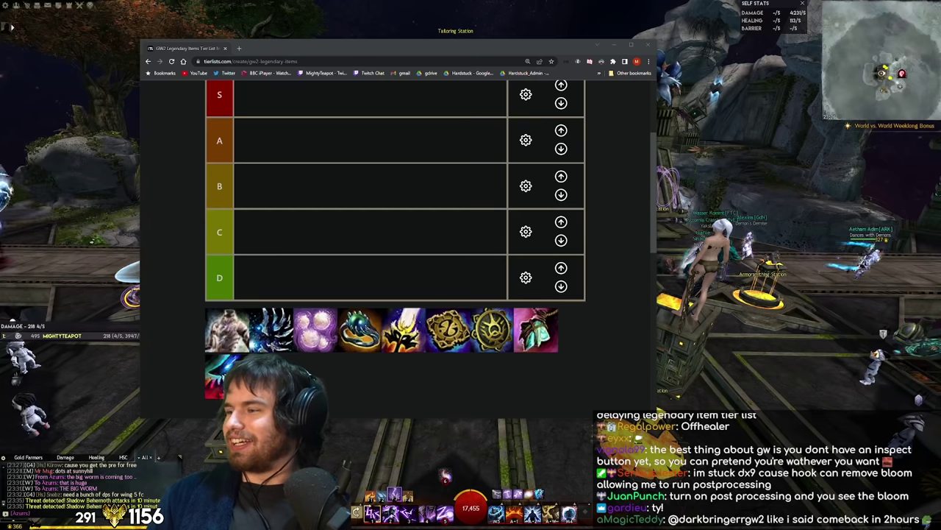
Move the gw2efficiency crafting calculator tab into the tier list's browser window and show it full screen
key(alt+Tab)
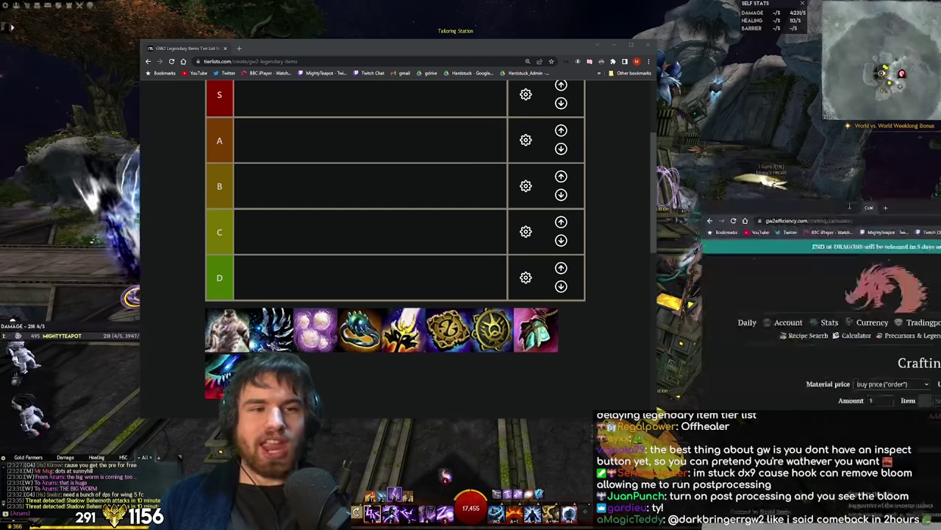
drag(849, 206, 290, 30)
double_click(550, 40)
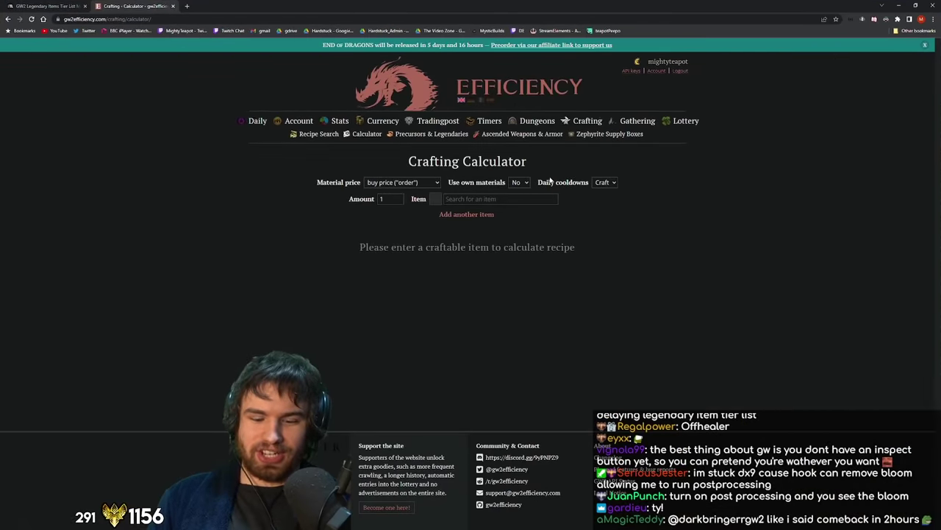
key(F11)
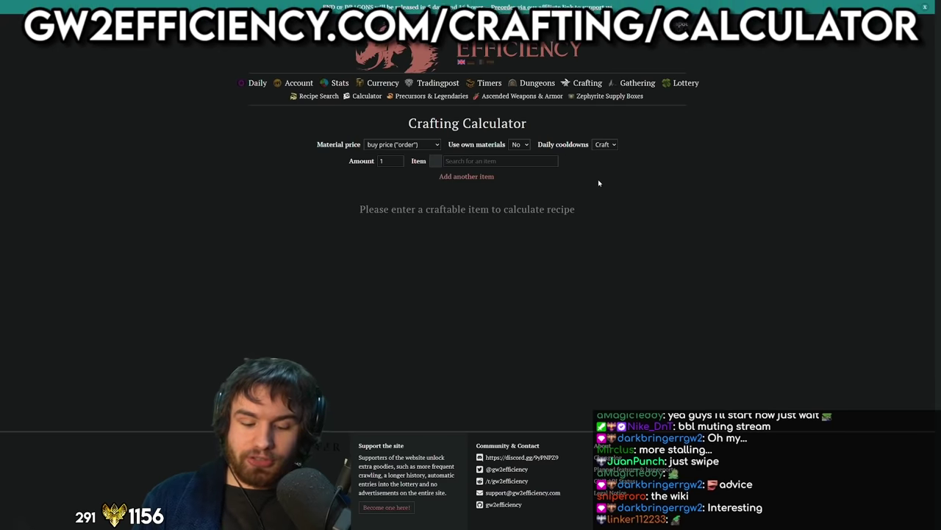
key(F11)
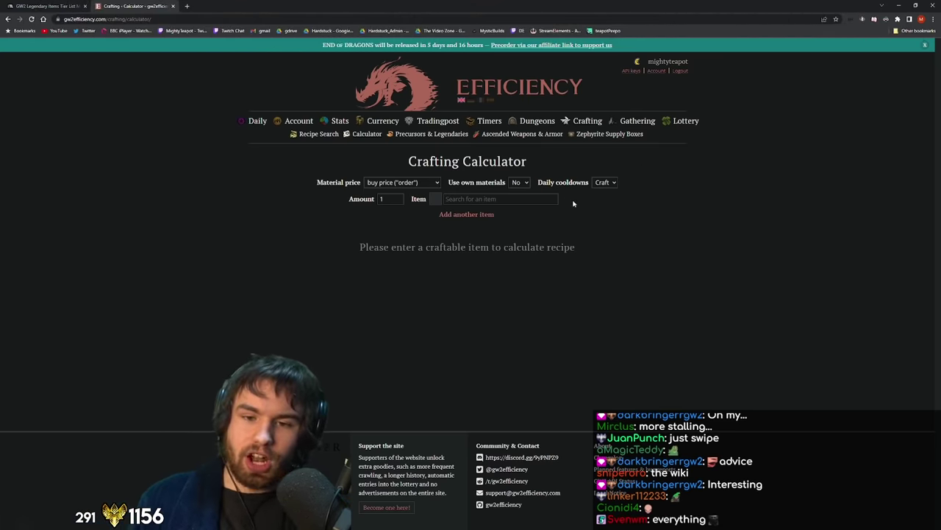
key(F11)
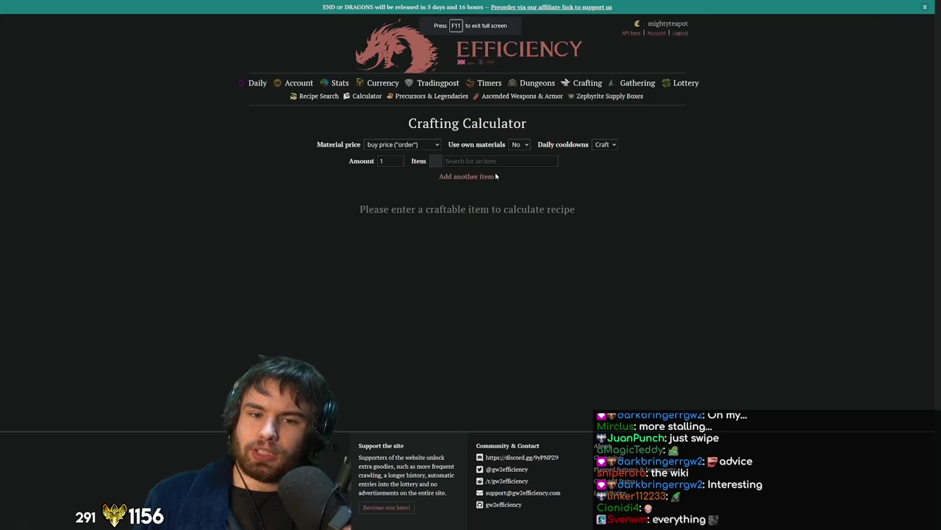
Search the crafting calculator for "Chuka" and choose Chuka and Champawat as the item to calculate
click(473, 161)
text(Chuka)
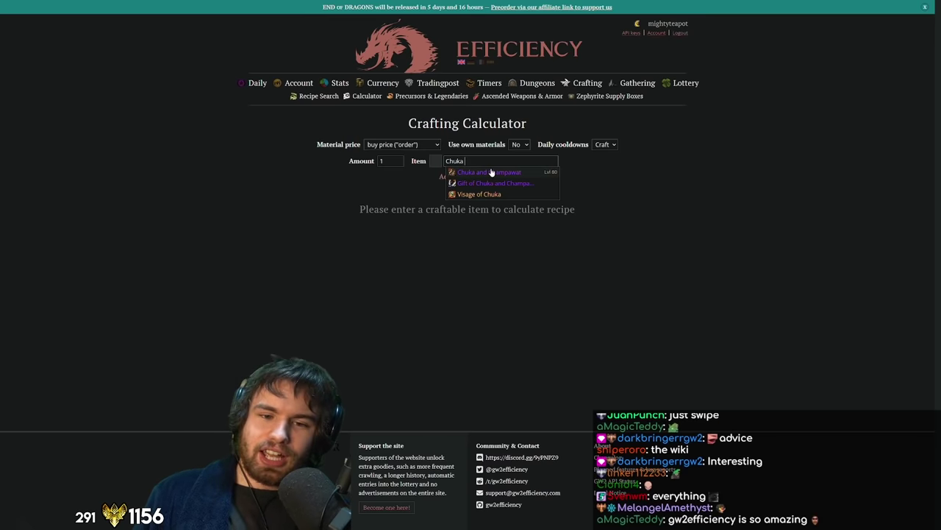
click(491, 172)
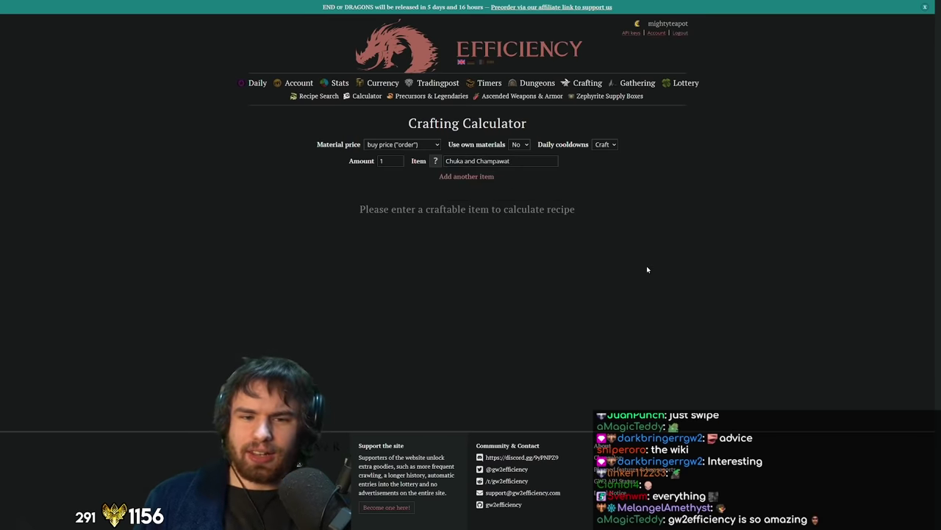
Examine Tigris in the recipe tree, expanding both Visages, Spirit of the Tiger and Spirit of the Ambush, and collapse the branch
scroll(636, 191, down, 5)
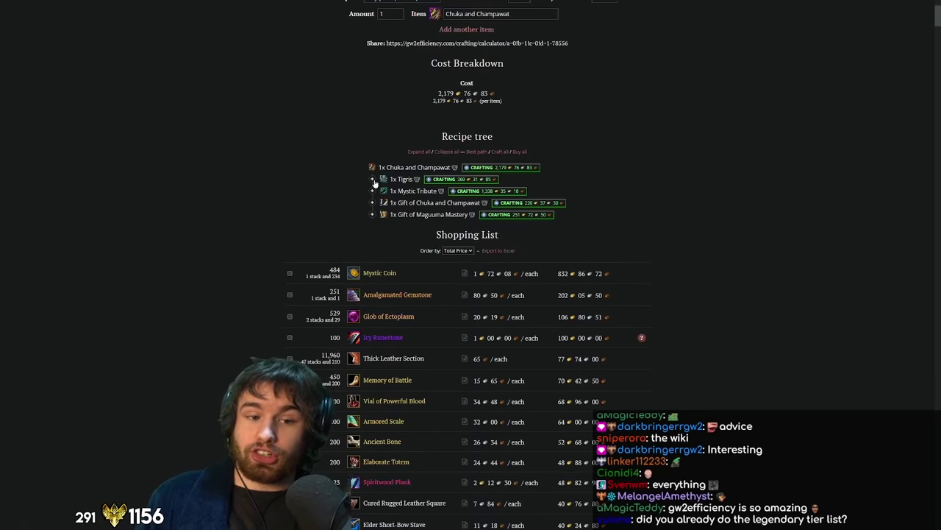
click(373, 179)
click(383, 226)
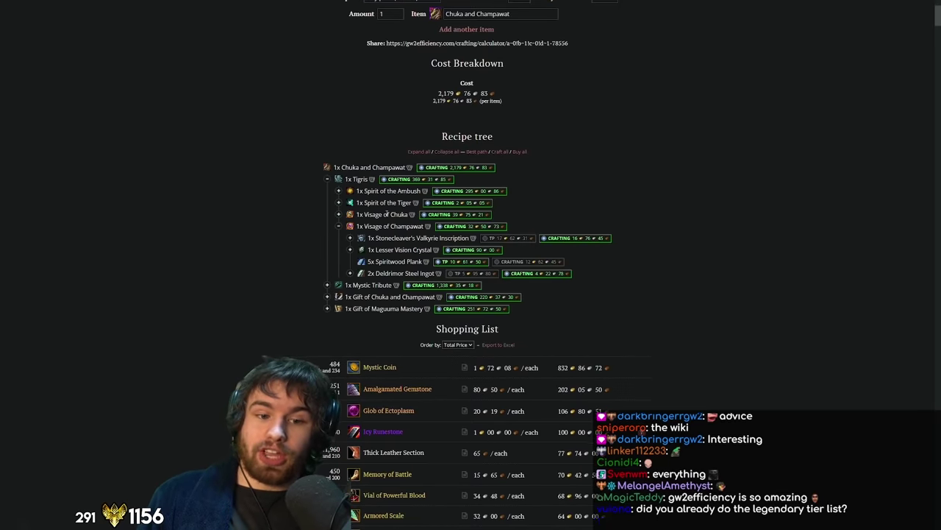
click(339, 214)
click(339, 203)
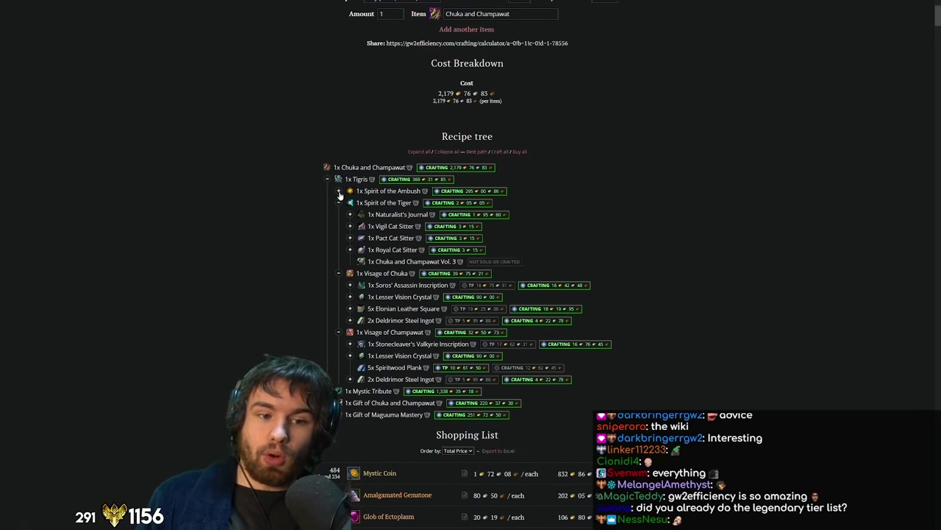
click(338, 192)
scroll(366, 310, down, 1)
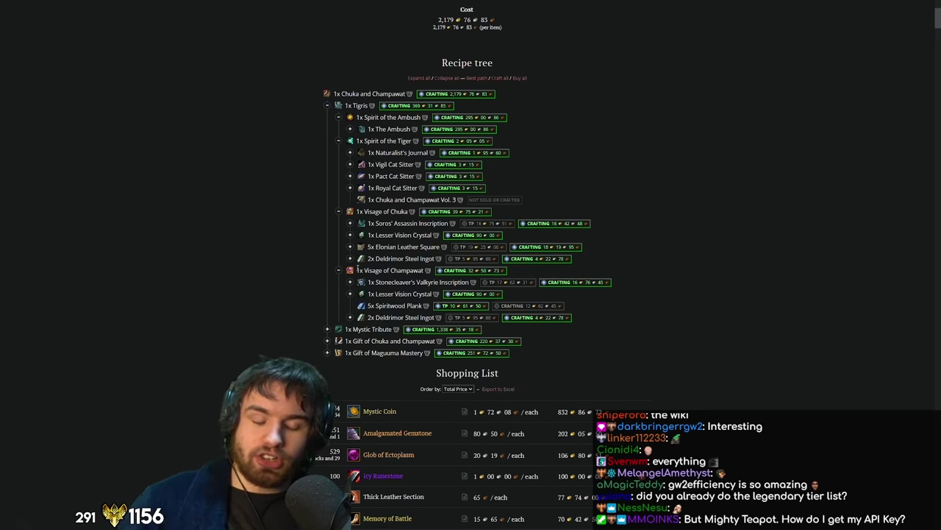
click(326, 106)
Review the materials, quantities and prices in the Chuka and Champawat shopping list, from Mystic Coin to the collection items
scroll(409, 122, down, 2)
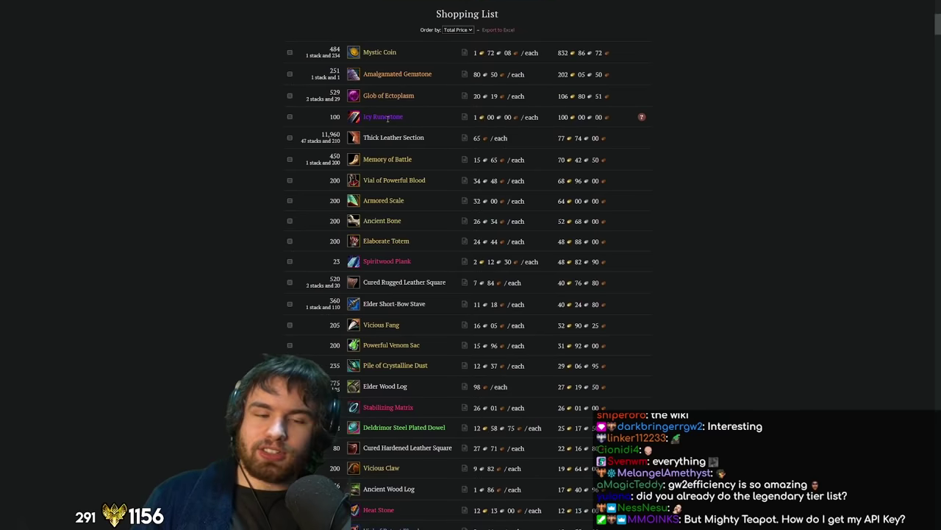
scroll(384, 119, up, 2)
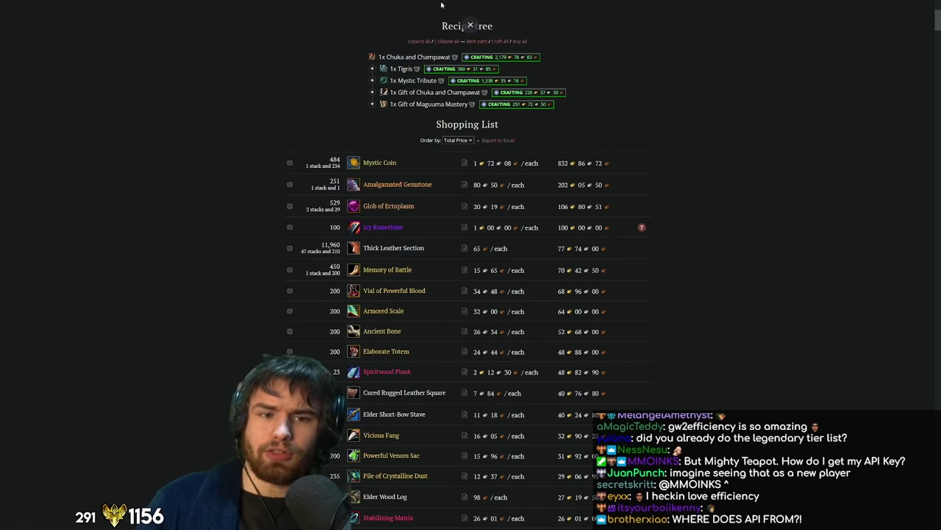
scroll(438, 125, down, 15)
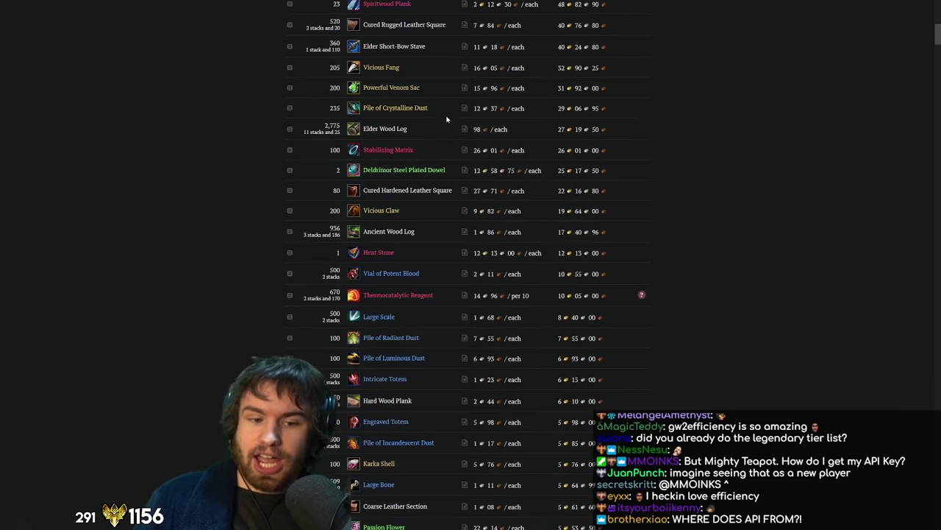
scroll(451, 107, down, 20)
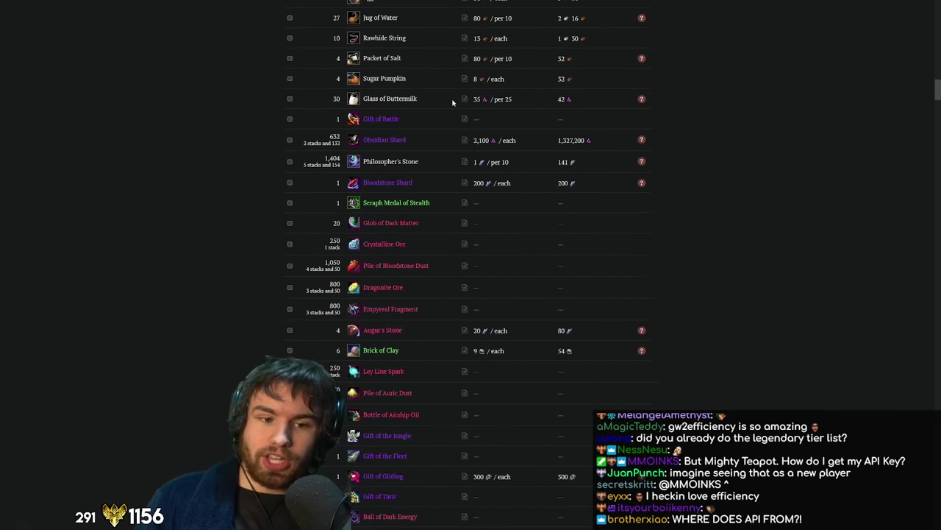
scroll(450, 111, down, 3)
scroll(449, 111, up, 1)
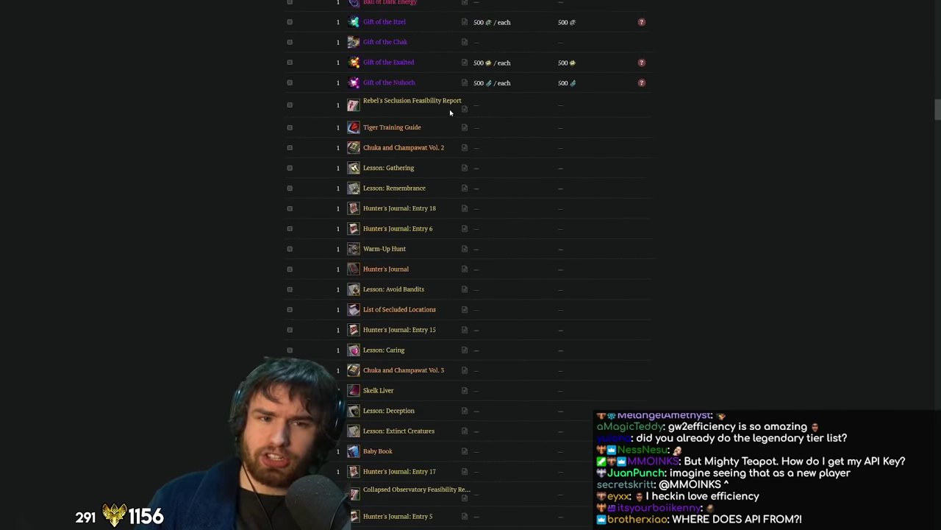
scroll(449, 111, down, 10)
scroll(451, 112, down, 10)
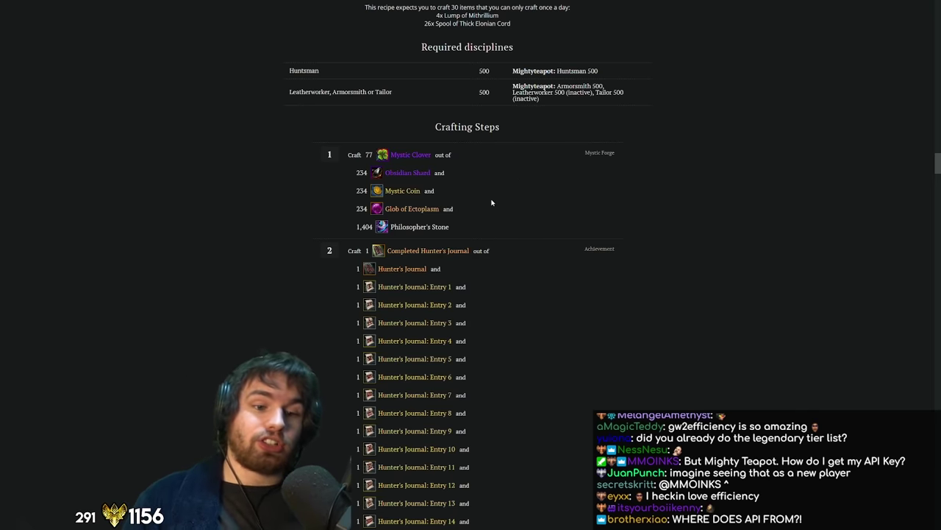
Read through the Chuka and Champawat crafting steps from Mystic Clover to the final Mystic Forge combination
scroll(500, 190, down, 5)
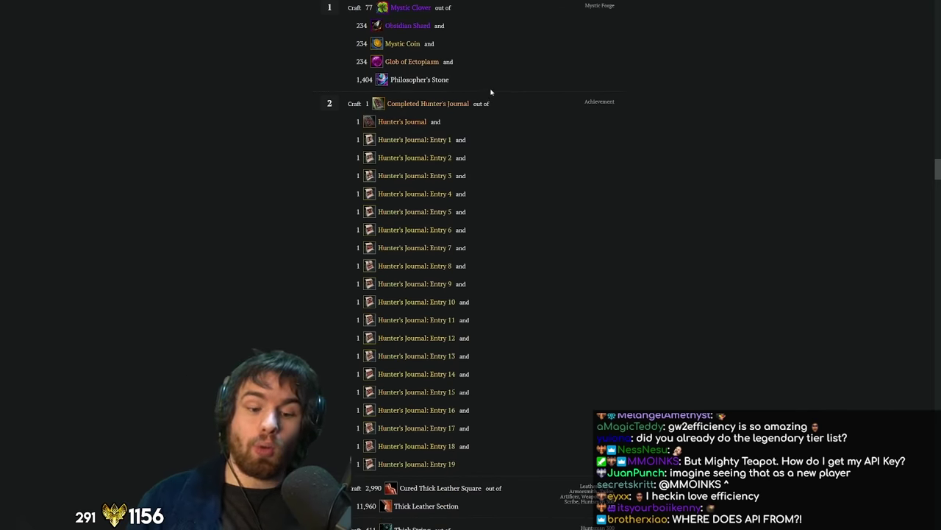
scroll(488, 144, up, 1)
scroll(487, 143, down, 3)
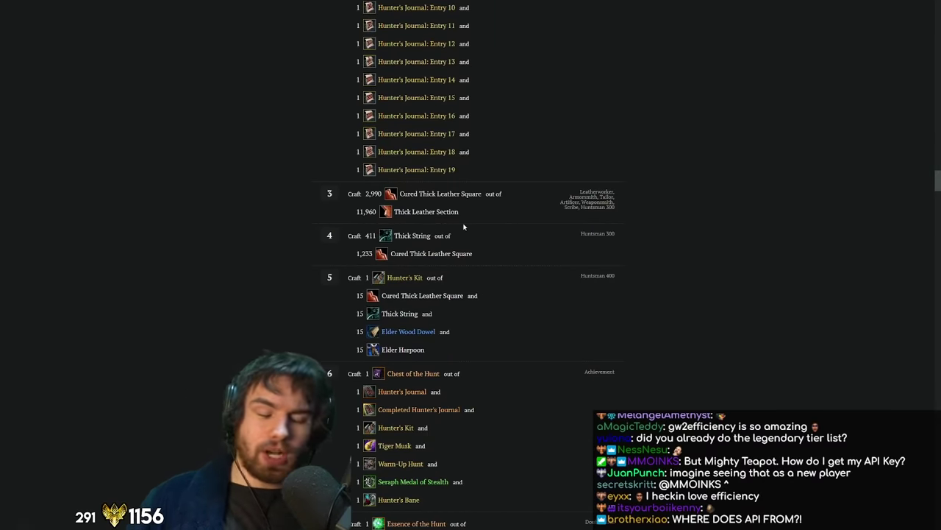
scroll(496, 228, down, 4)
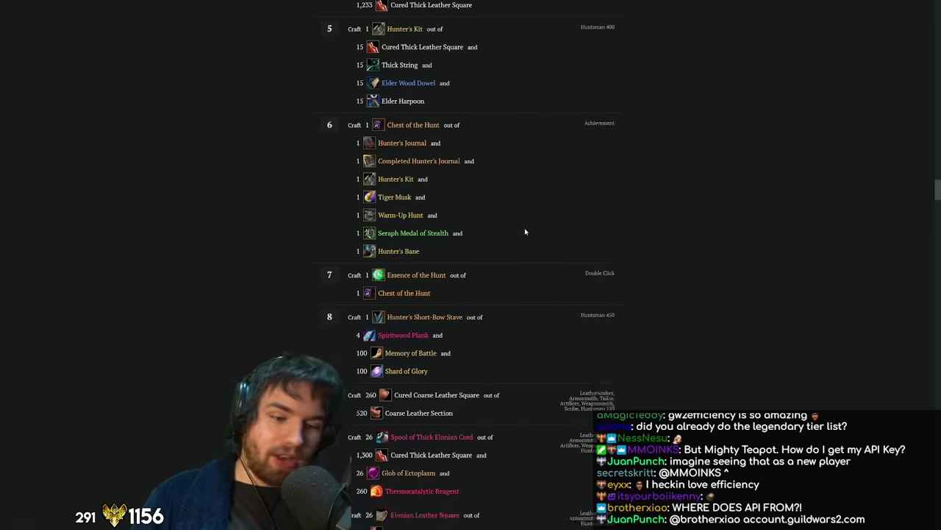
scroll(525, 232, down, 15)
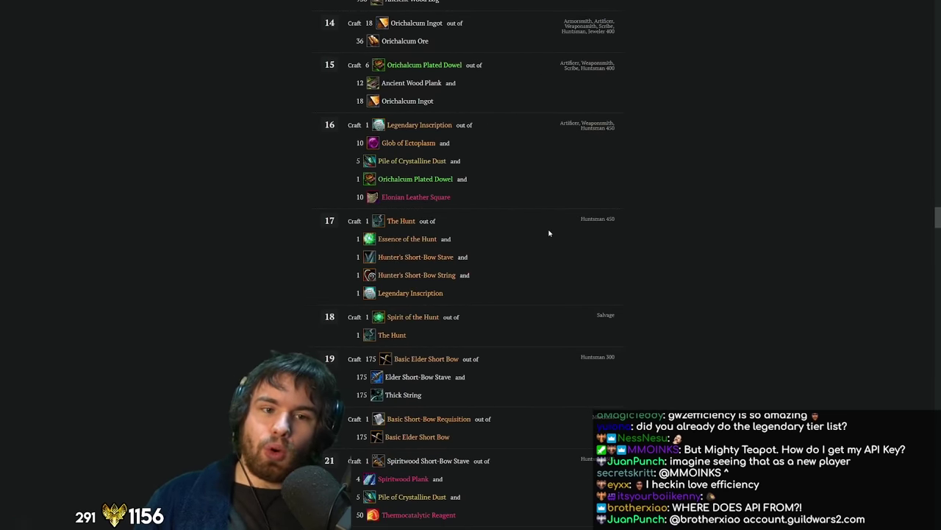
scroll(564, 165, down, 9)
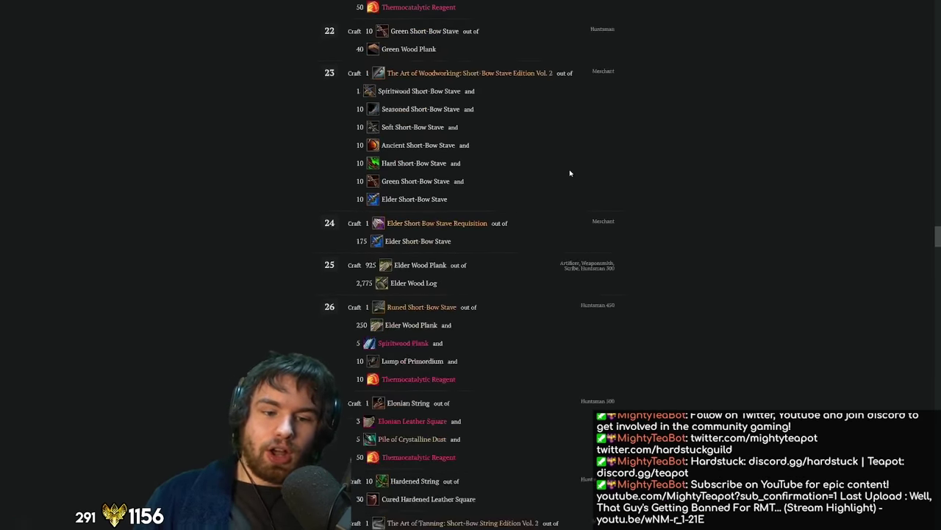
scroll(570, 173, down, 20)
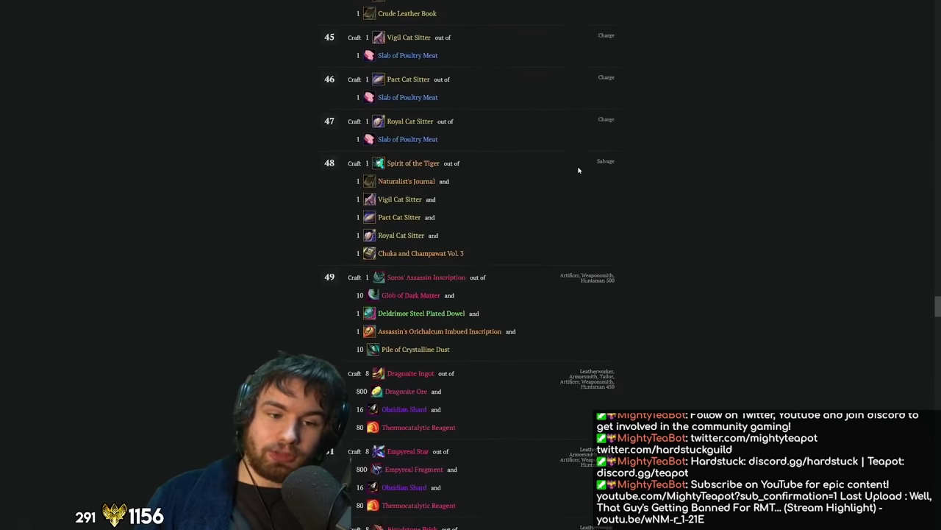
scroll(578, 170, down, 12)
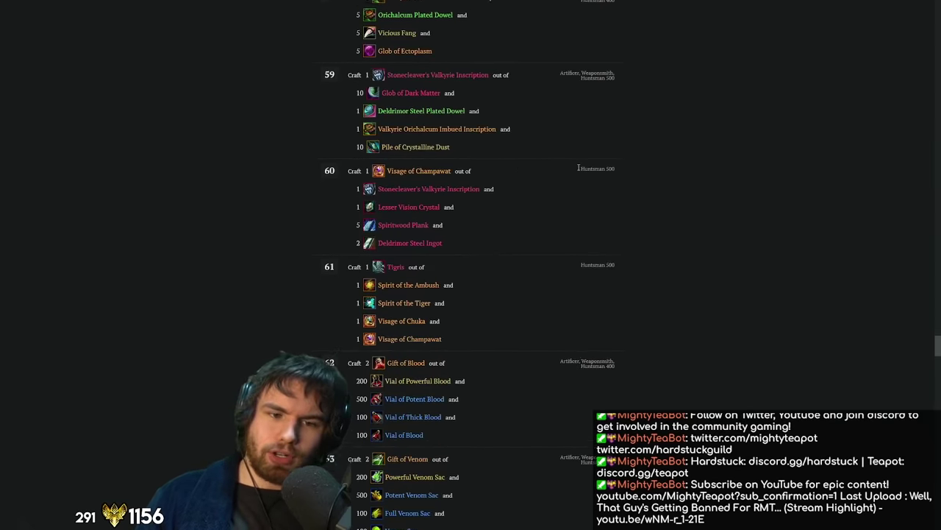
scroll(579, 169, down, 12)
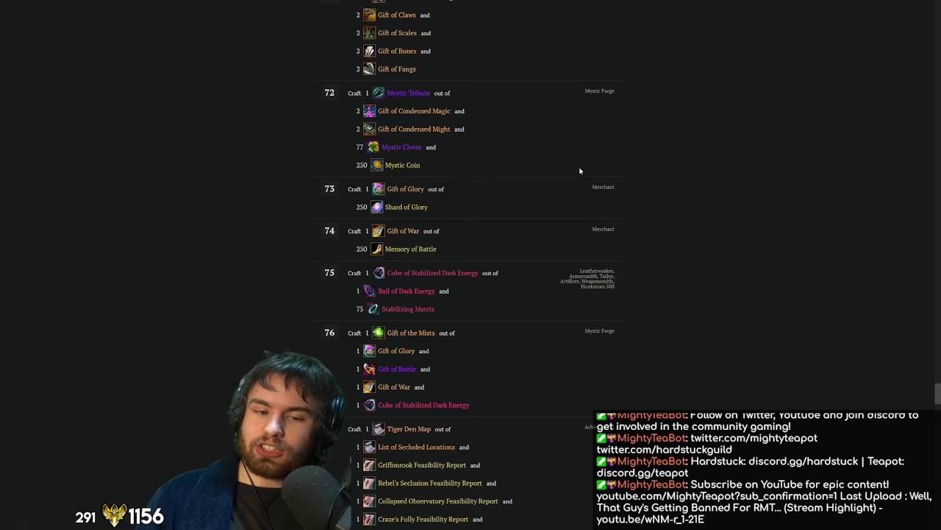
scroll(580, 171, down, 12)
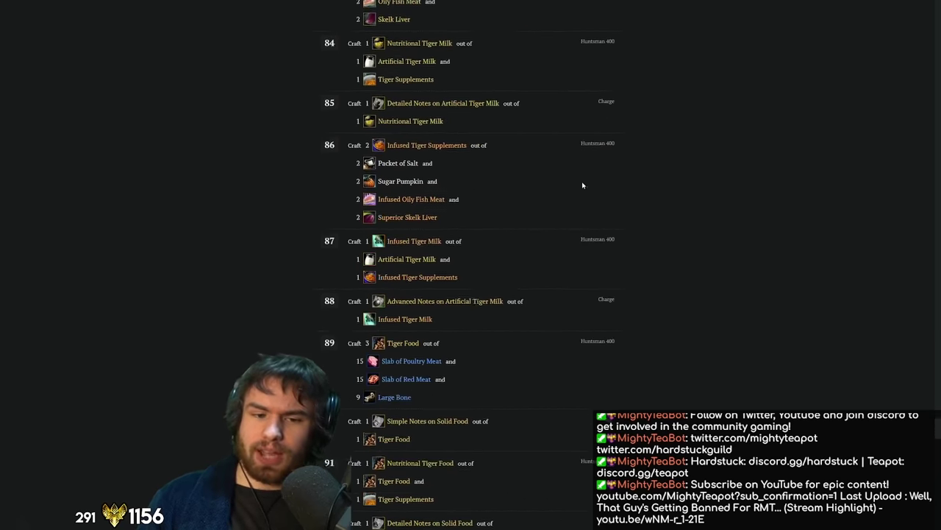
scroll(583, 185, down, 20)
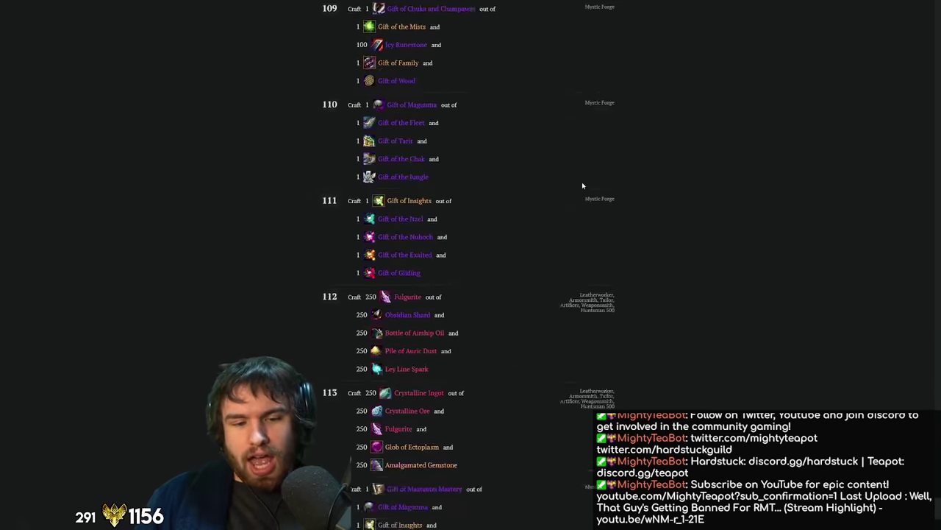
scroll(581, 184, down, 3)
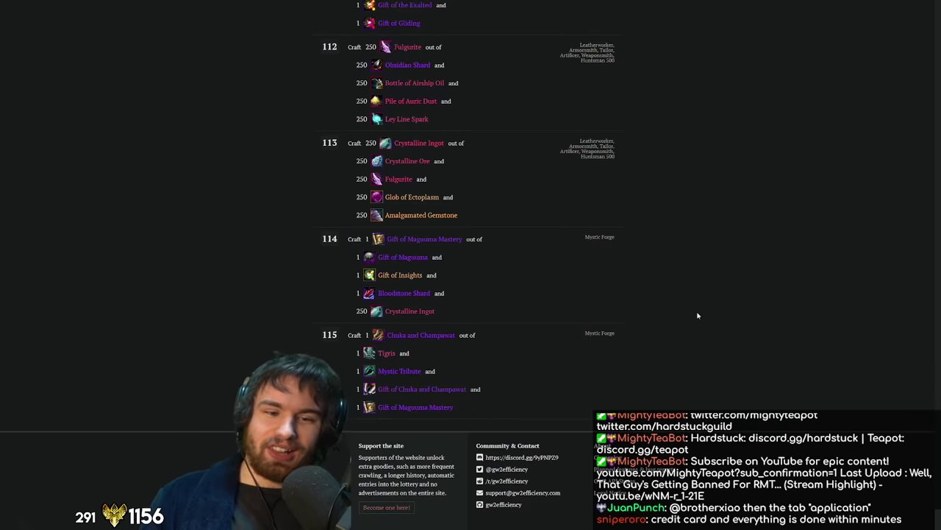
Leave full screen and open the wiki page for Hunter's Journal: Entry 1 from the Completed Hunter's Journal crafting step
drag(928, 514, 912, 318)
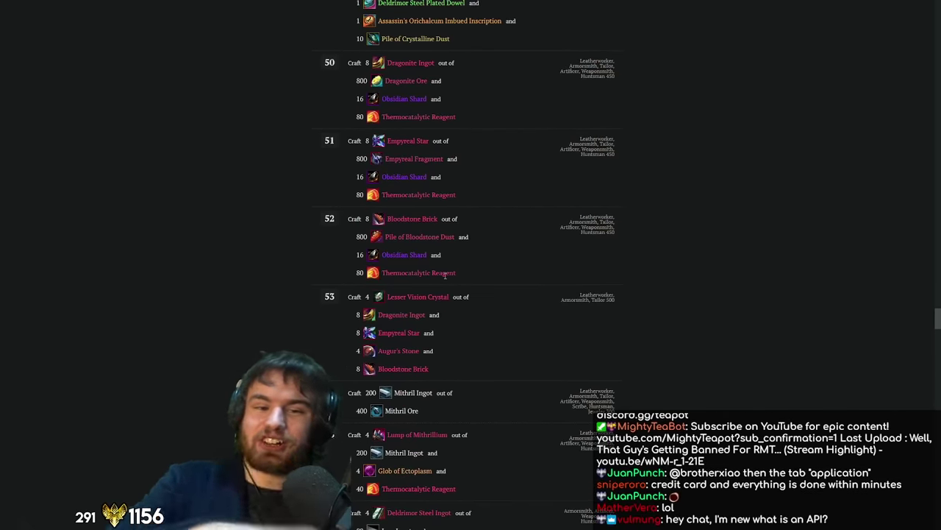
scroll(527, 136, up, 2)
scroll(527, 135, up, 15)
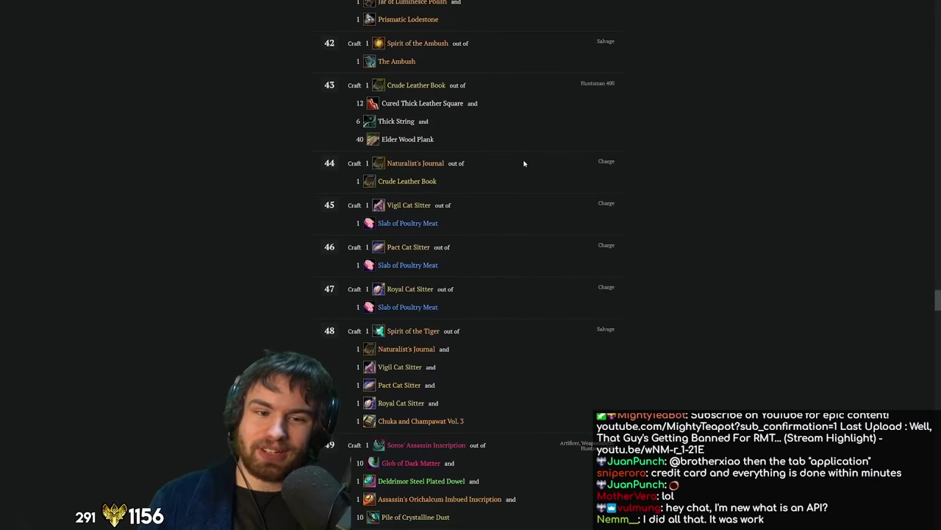
drag(938, 289, 737, 177)
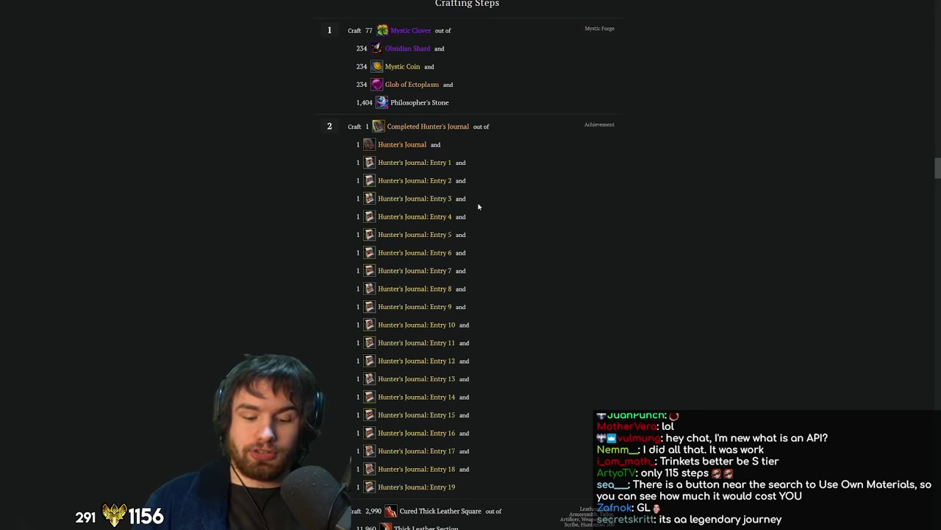
key(F11)
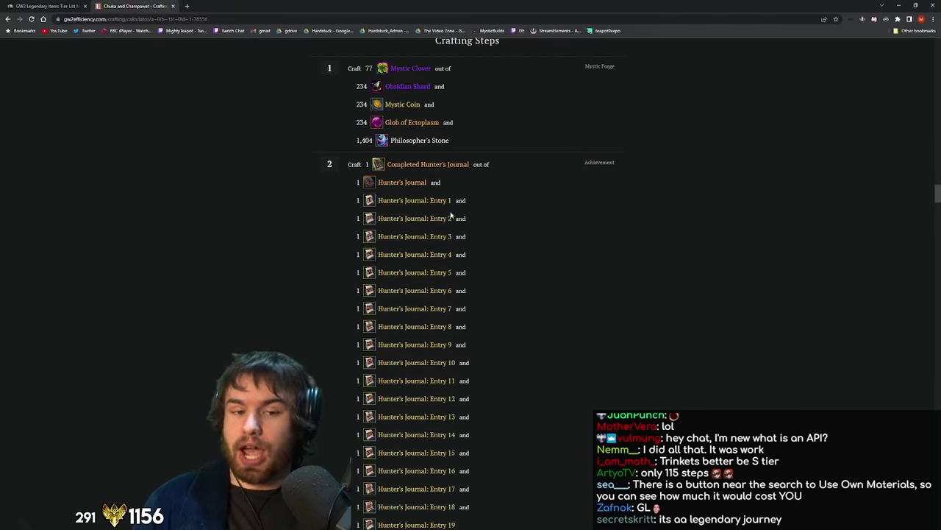
scroll(452, 217, down, 1)
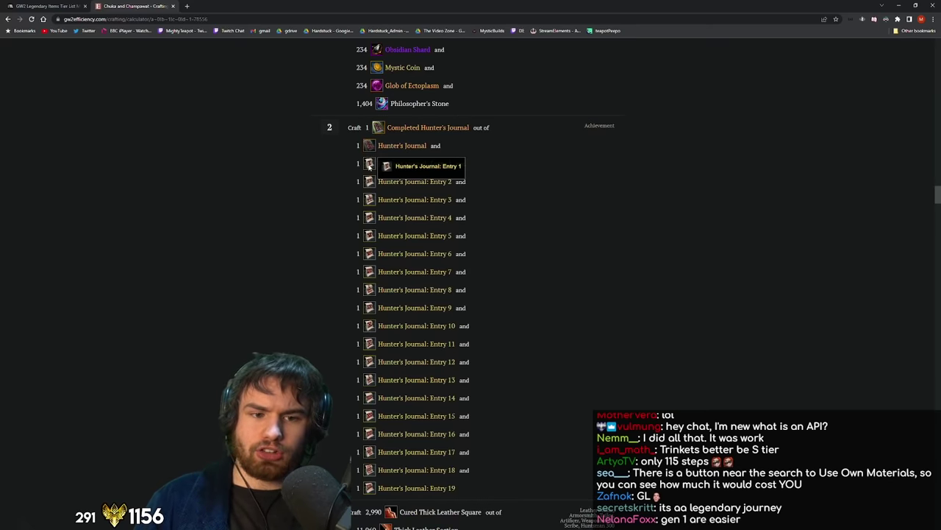
click(369, 165)
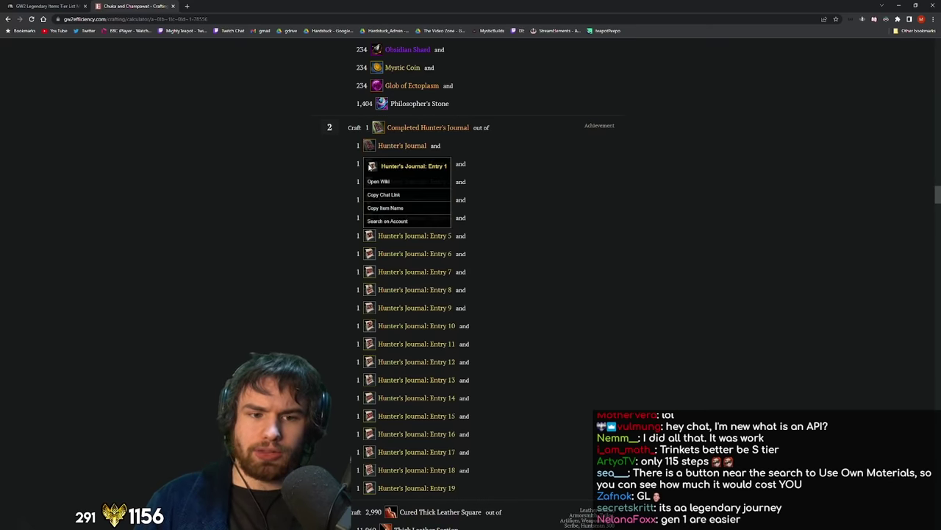
click(378, 181)
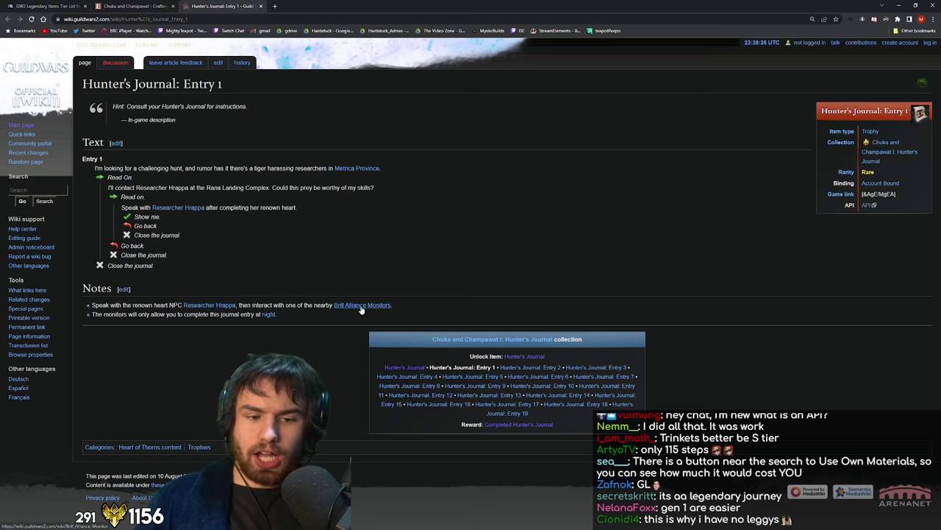
Open the wiki page for Researcher Hrappa from the Hunter's Journal notes and examine her location on the interactive map
click(207, 306)
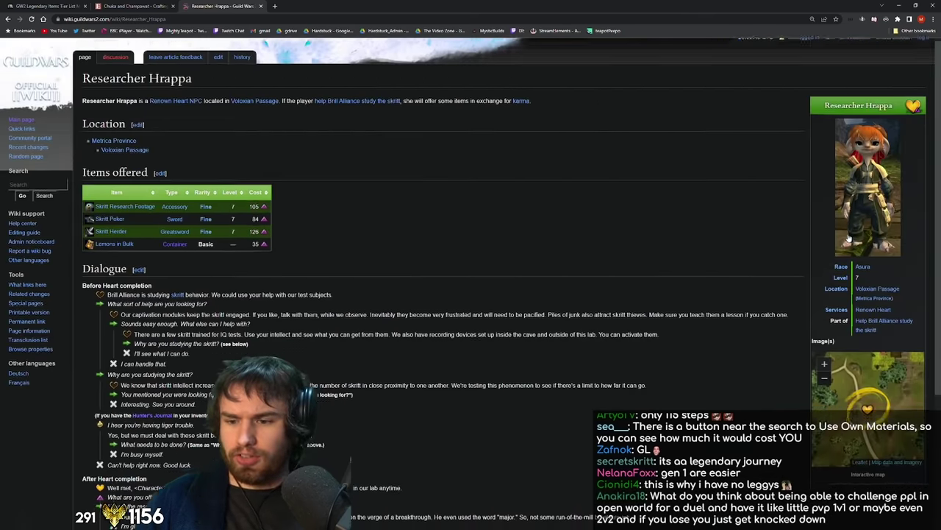
scroll(868, 243, down, 2)
click(825, 274)
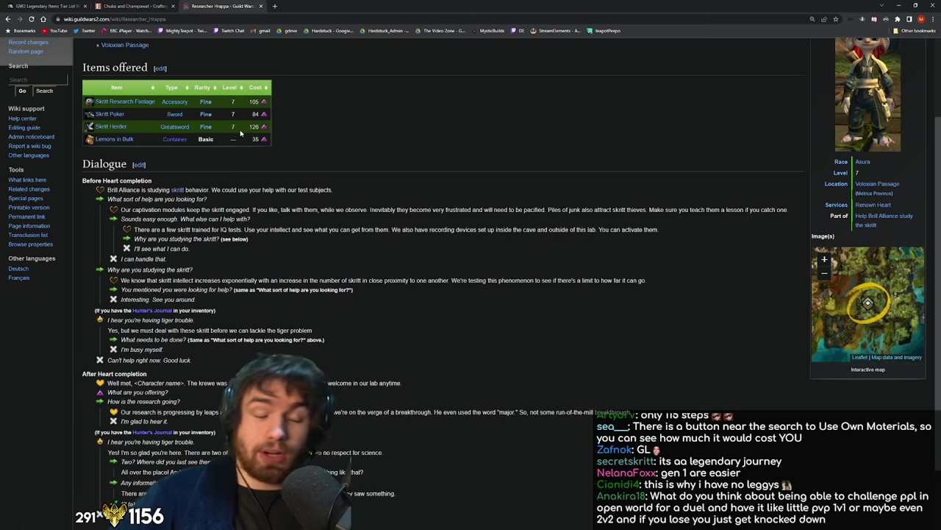
Return to the crafting calculator and review the Completed Hunter's Journal entries, going back to the Chuka and Champawat cost breakdown
click(136, 6)
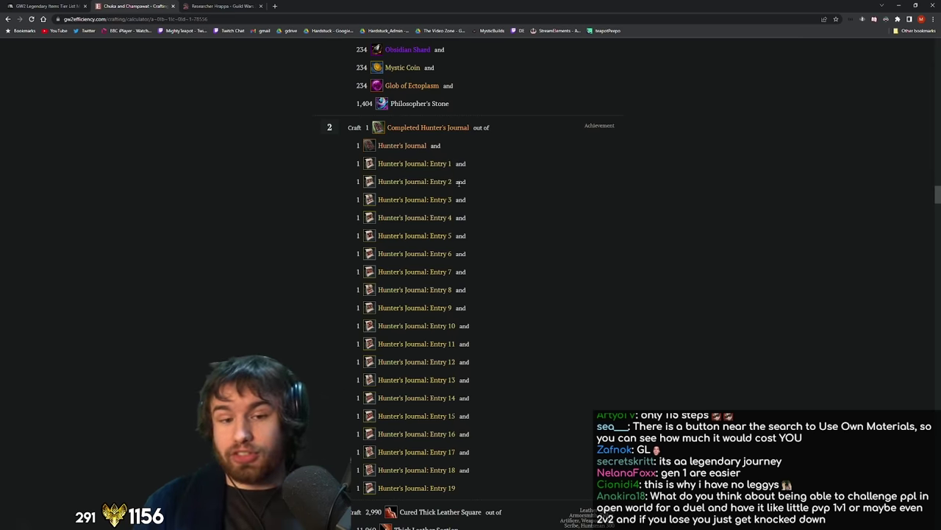
scroll(472, 193, down, 1)
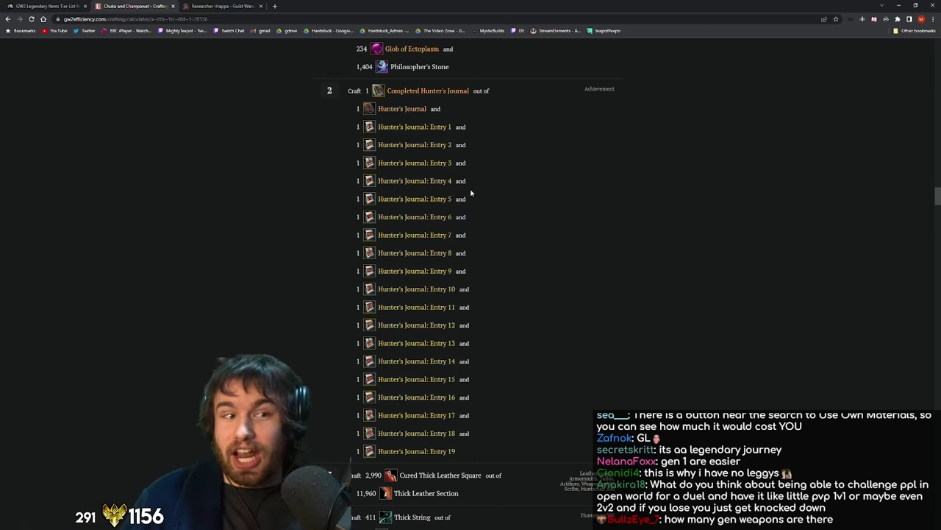
scroll(413, 164, down, 3)
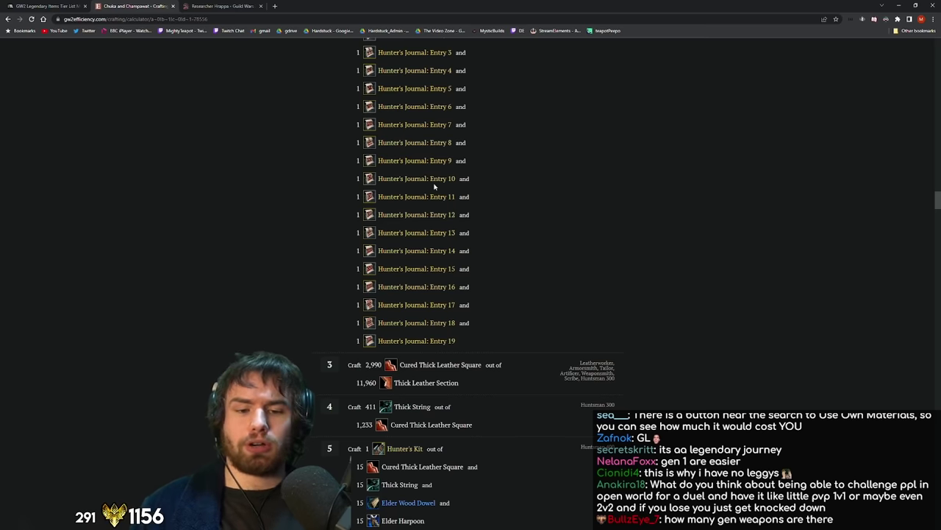
scroll(471, 191, up, 5)
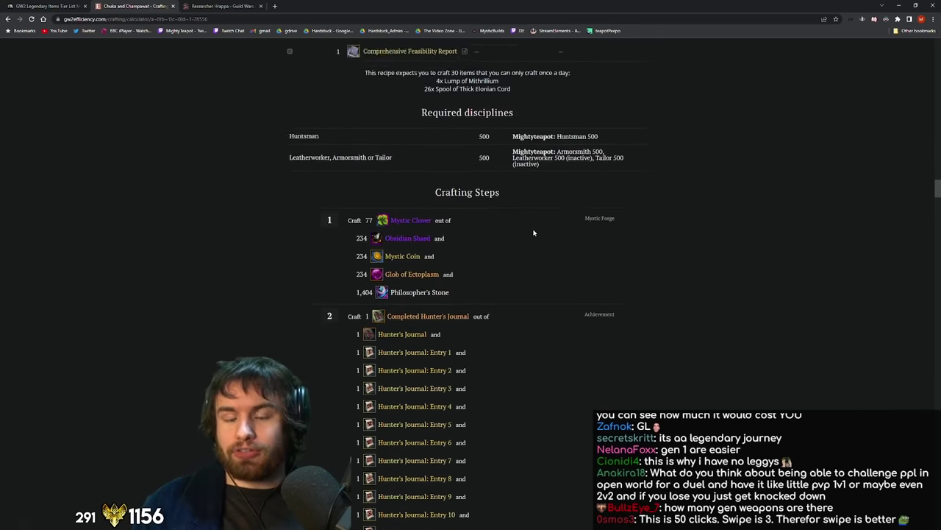
scroll(534, 232, up, 12)
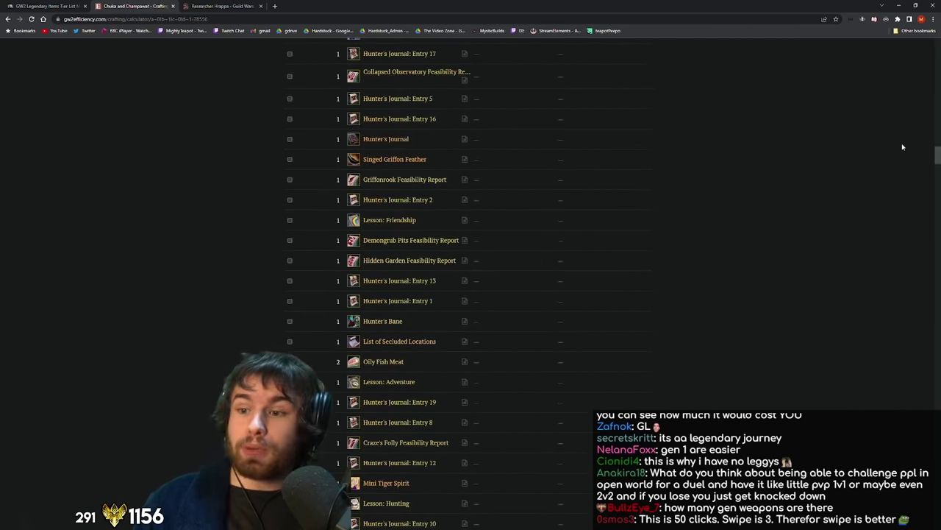
scroll(906, 150, up, 15)
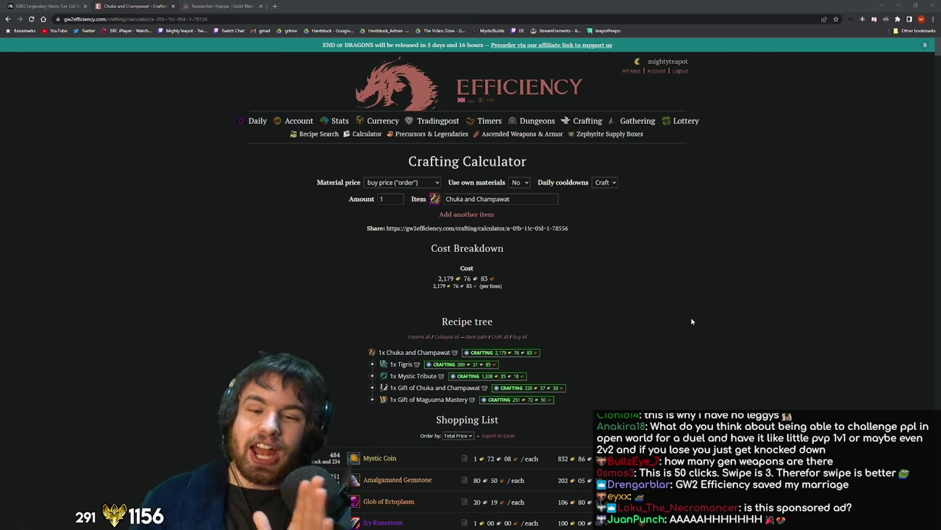
Switch to the GW2 Legendary Items tier list and display it full screen with all tiers and unranked items in view
click(44, 6)
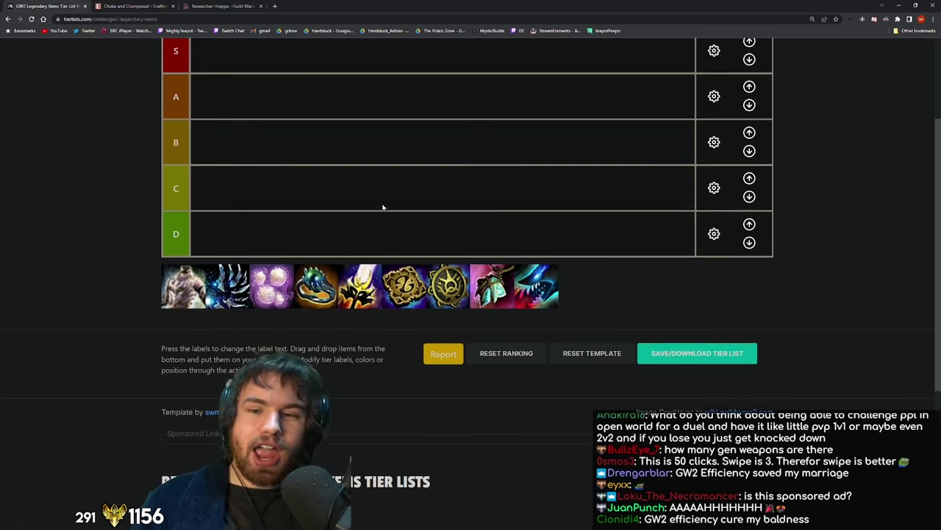
scroll(442, 272, up, 2)
scroll(464, 280, down, 1)
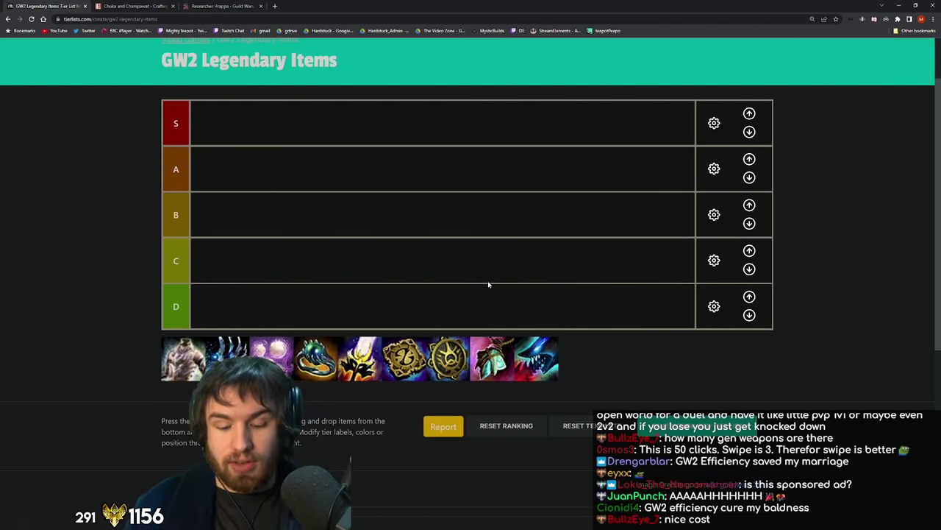
key(F11)
scroll(525, 283, up, 1)
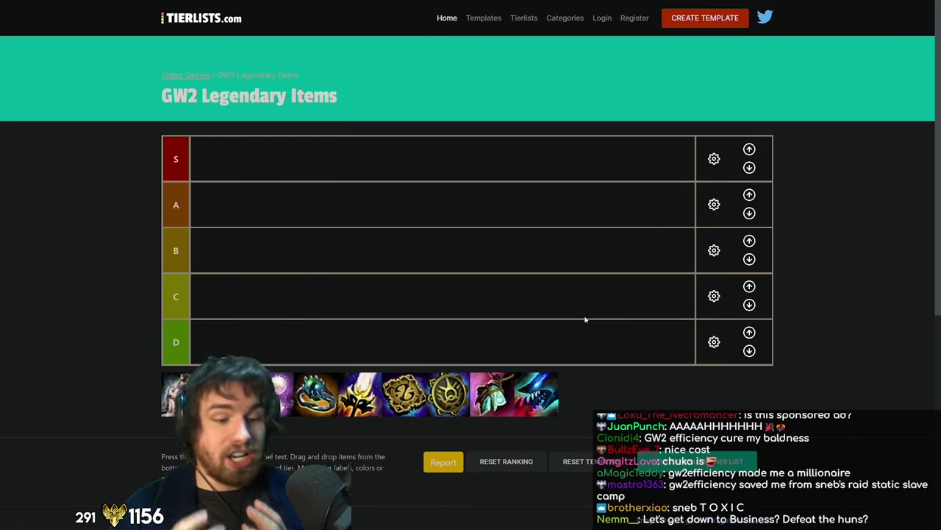
scroll(576, 285, down, 1)
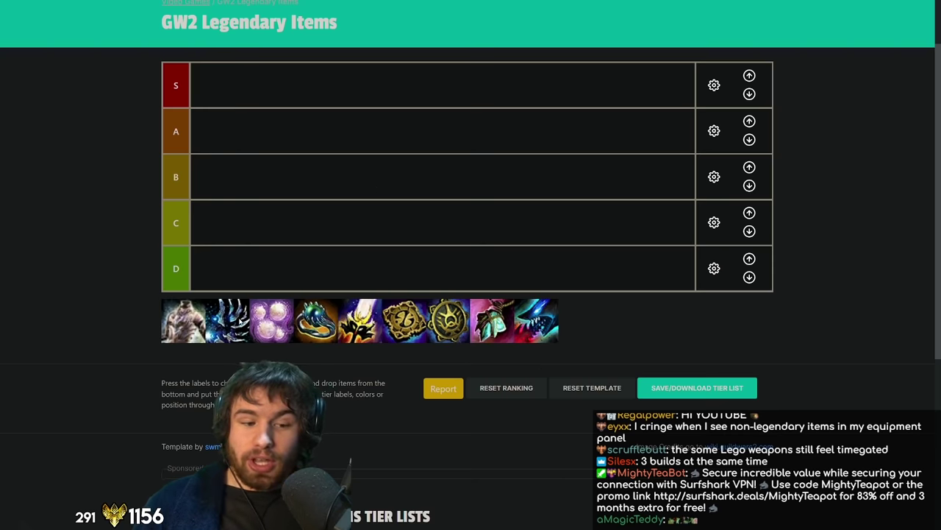
Rank the legendary back item, amulet, purple-orb accessory and ring in the S tier, in that order
drag(228, 320, 231, 104)
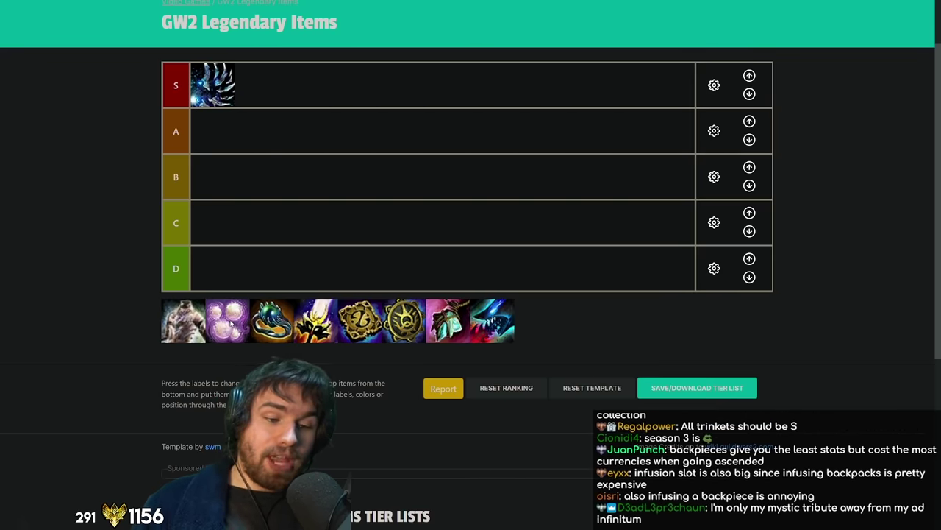
drag(231, 325, 276, 103)
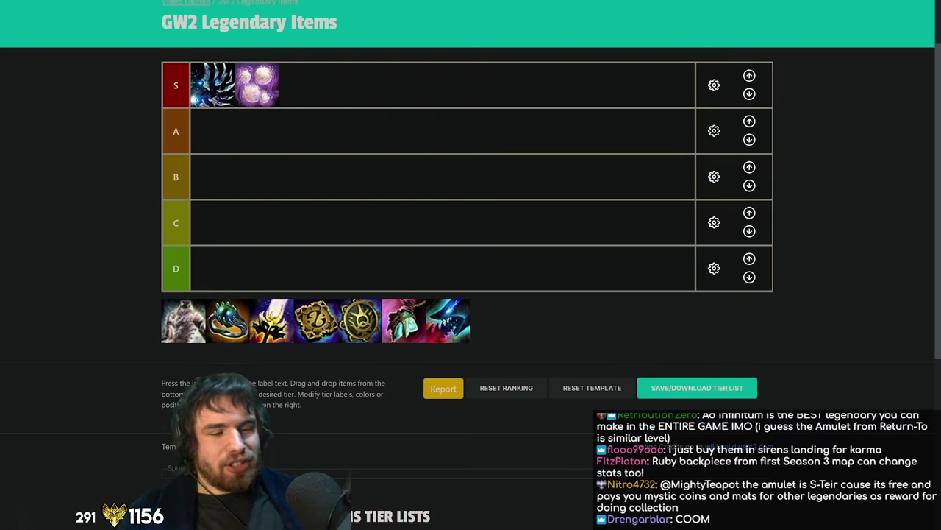
drag(214, 313, 300, 88)
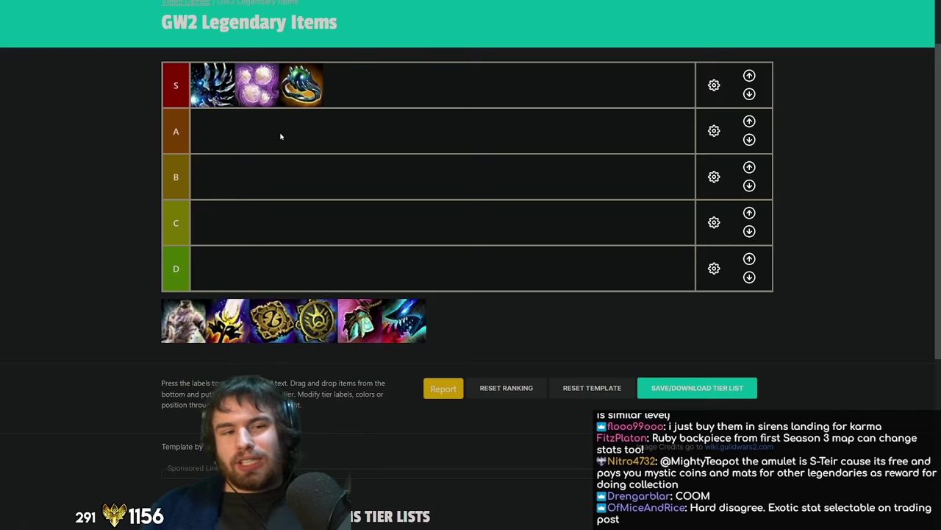
drag(345, 302, 343, 83)
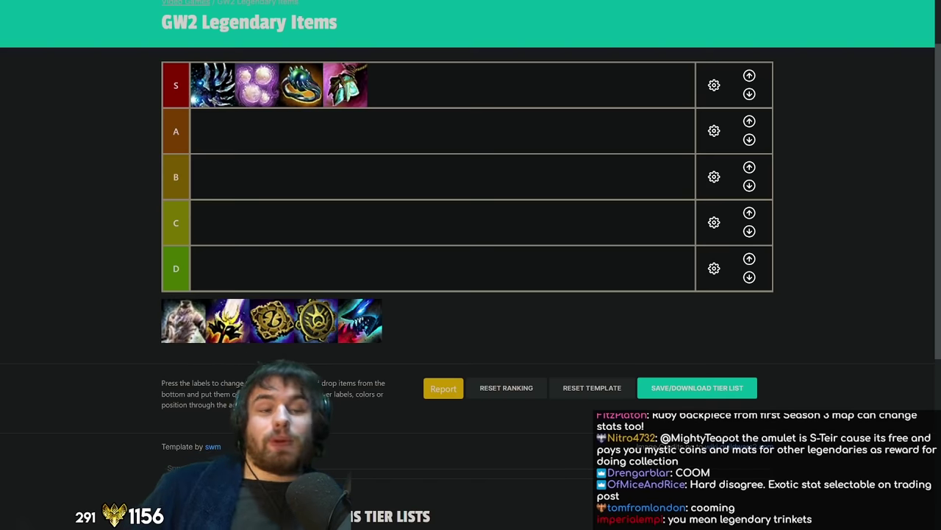
drag(346, 85, 271, 104)
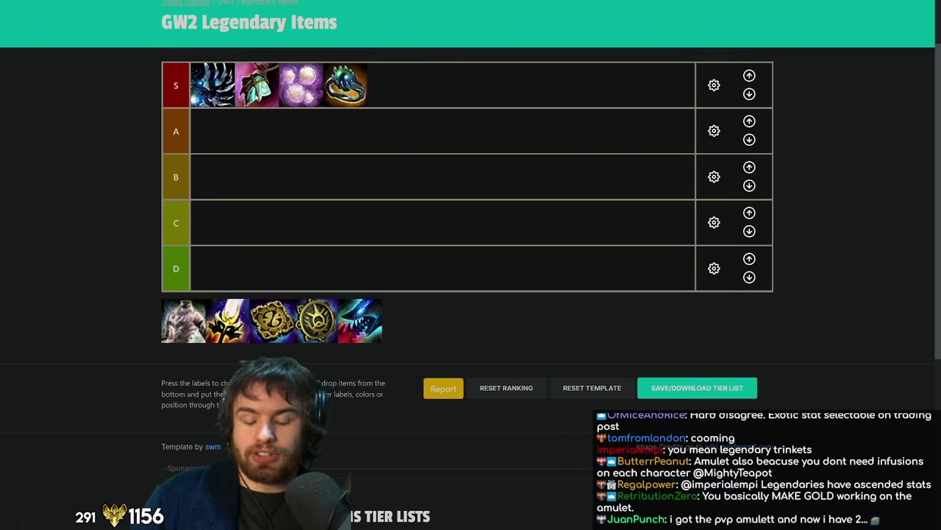
Switch to Guild Wars 2 and open the achievements in the Hero window, expanding the General category
key(alt+Tab)
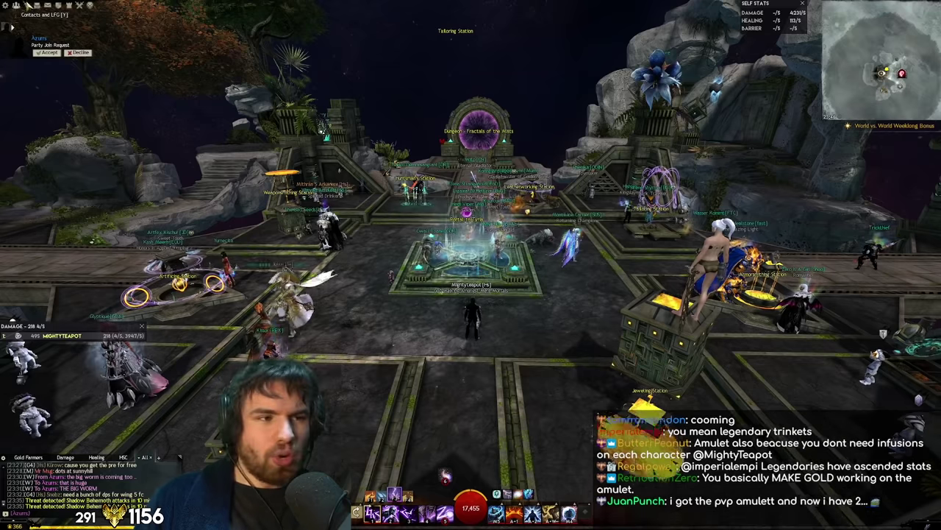
key(h)
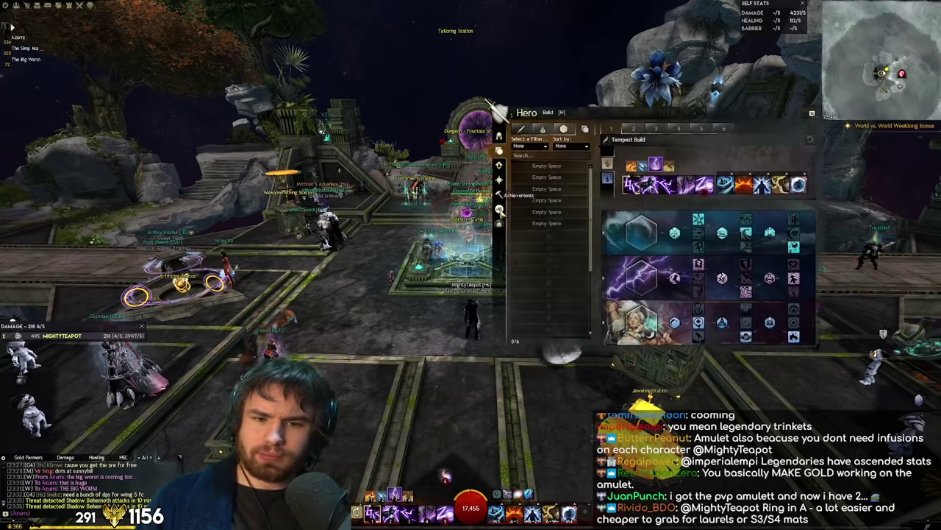
click(498, 176)
drag(540, 144, 372, 138)
click(368, 247)
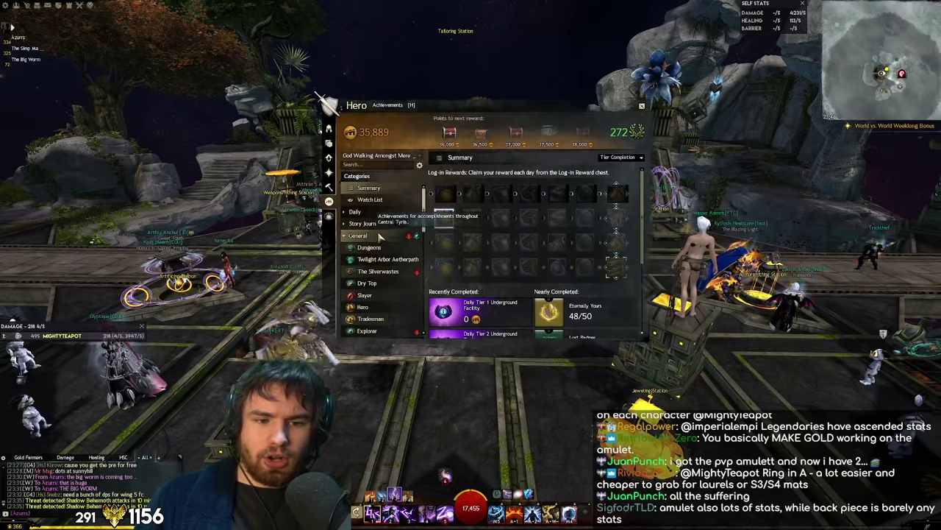
Browse the Side Stories achievements, viewing Revenge of the Marionette and Return to One Path Ends
scroll(379, 235, down, 10)
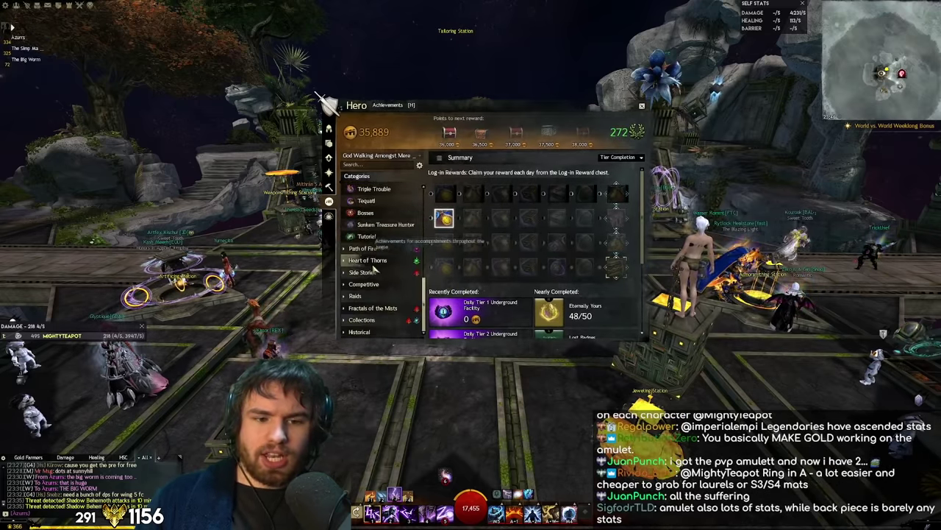
click(374, 273)
scroll(379, 266, down, 5)
click(383, 259)
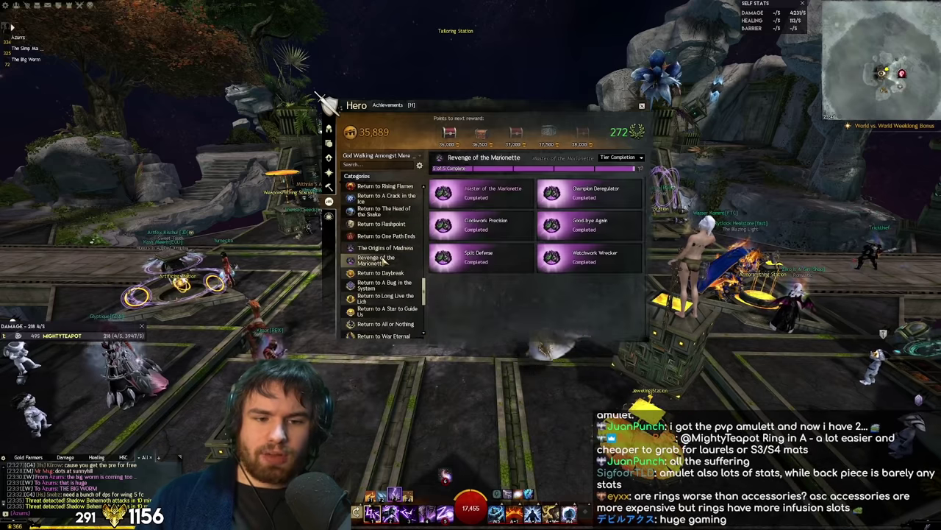
click(384, 235)
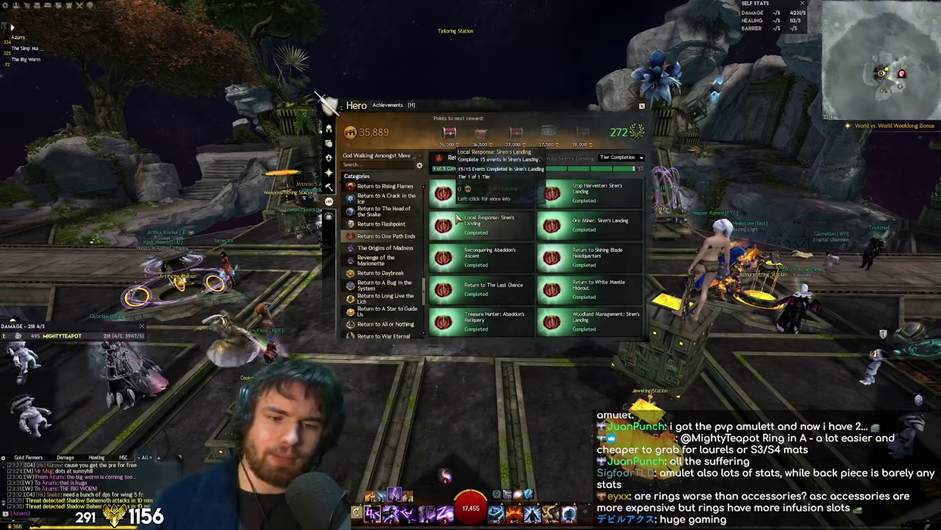
click(389, 223)
click(401, 235)
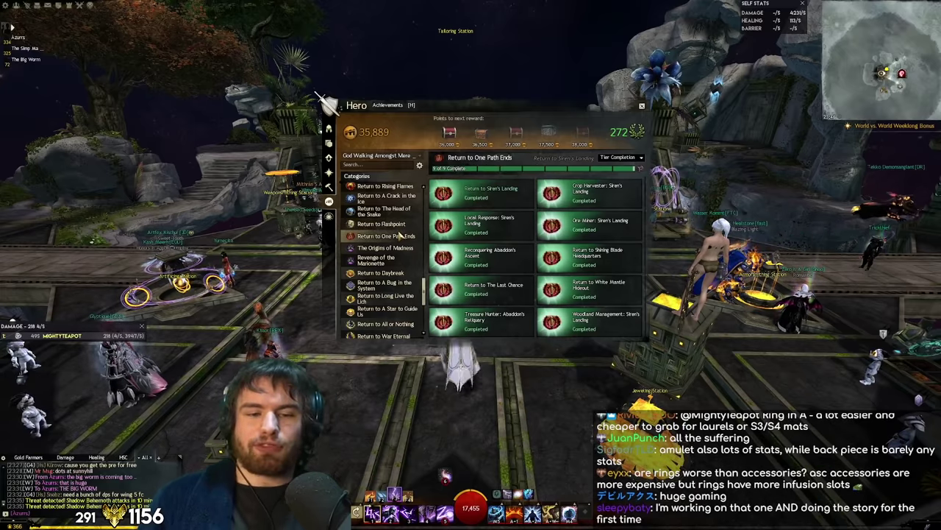
Open the Seasons of the Dragons achievement under Current Events and examine its Return objectives and legendary amulet reward
scroll(400, 235, up, 10)
click(388, 242)
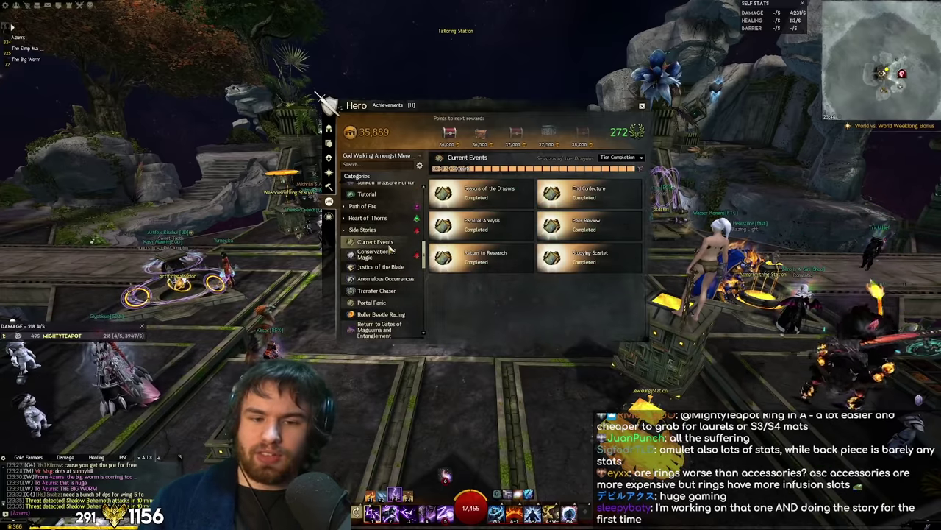
click(482, 193)
scroll(525, 227, down, 5)
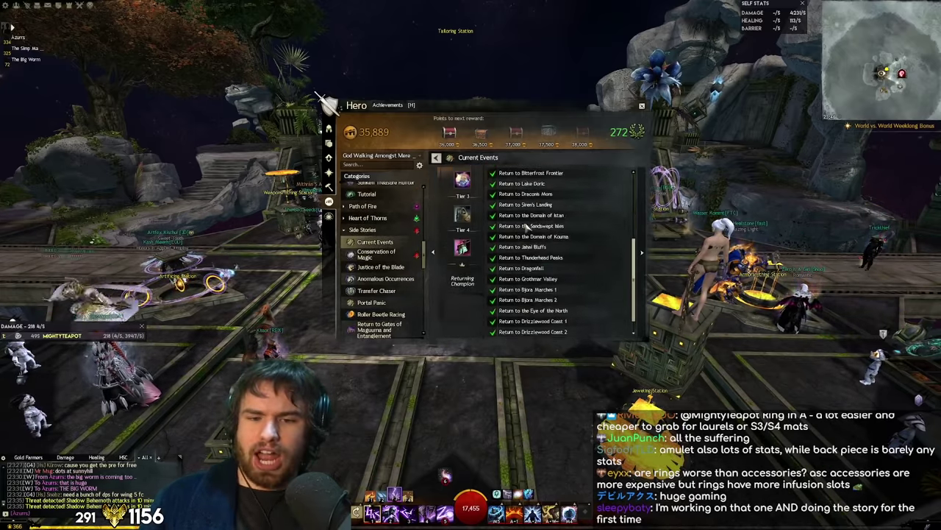
scroll(525, 229, up, 5)
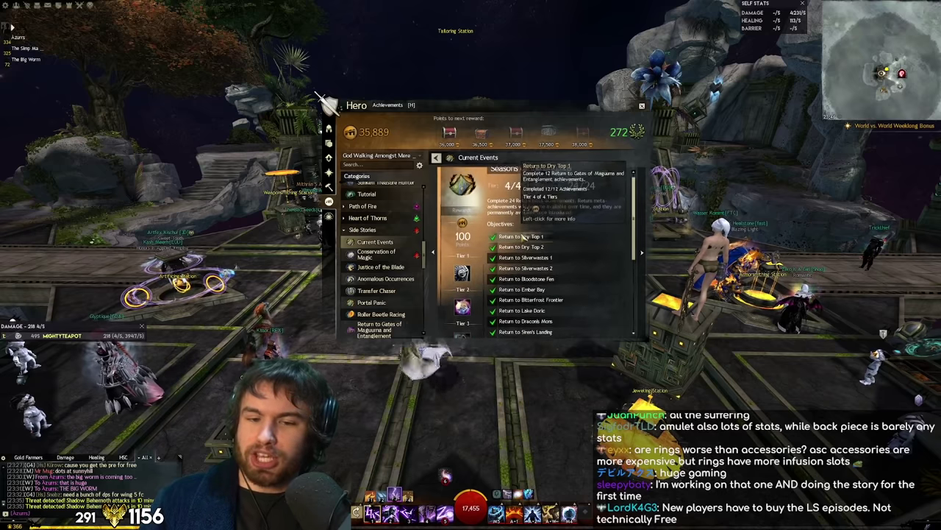
scroll(524, 233, down, 3)
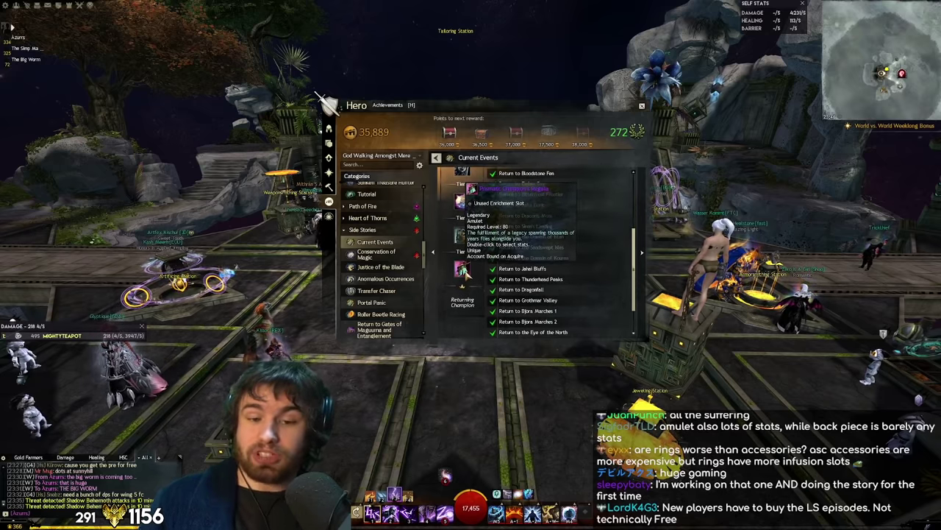
Return to the tier list and rank the legendary armor in the A tier and the golden-hilted weapon in the C tier
key(alt+Tab)
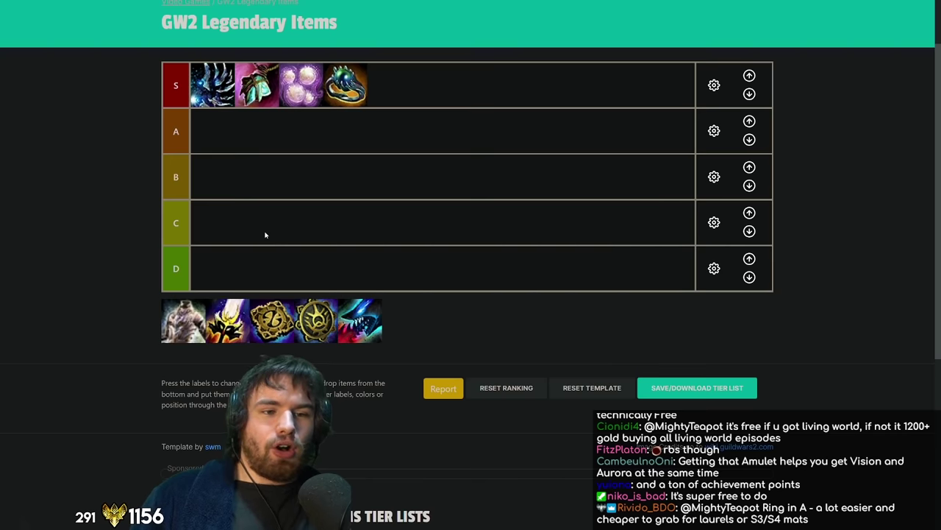
drag(184, 329, 363, 140)
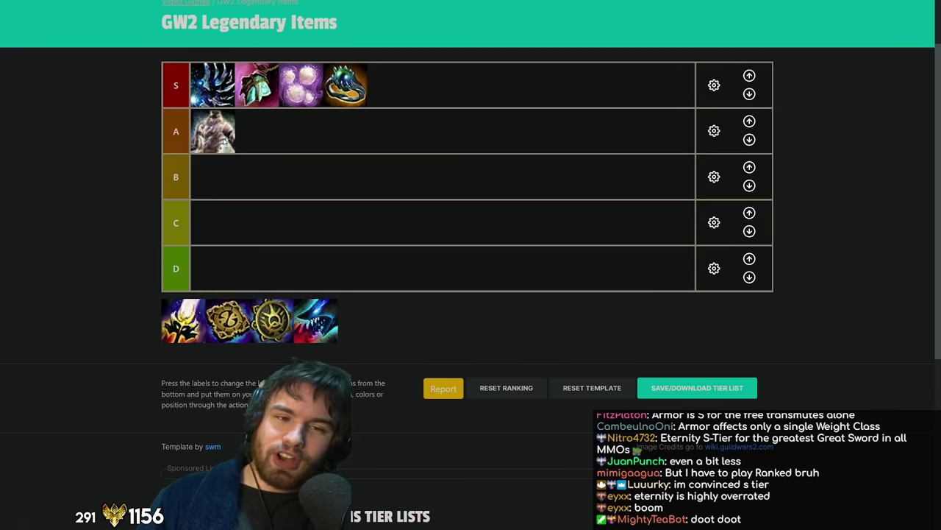
drag(226, 136, 344, 135)
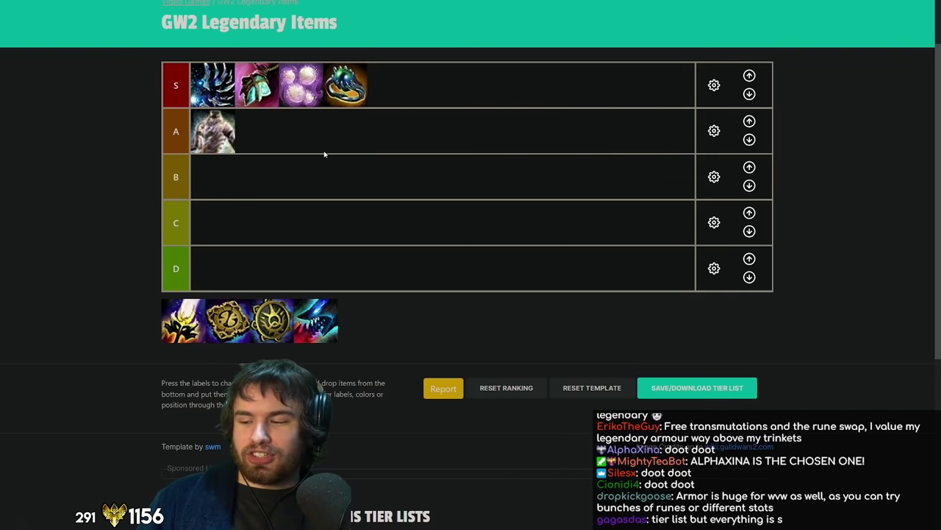
mouse_move(213, 131)
mouse_down()
mouse_move(389, 87)
mouse_move(328, 130)
mouse_move(212, 131)
mouse_up()
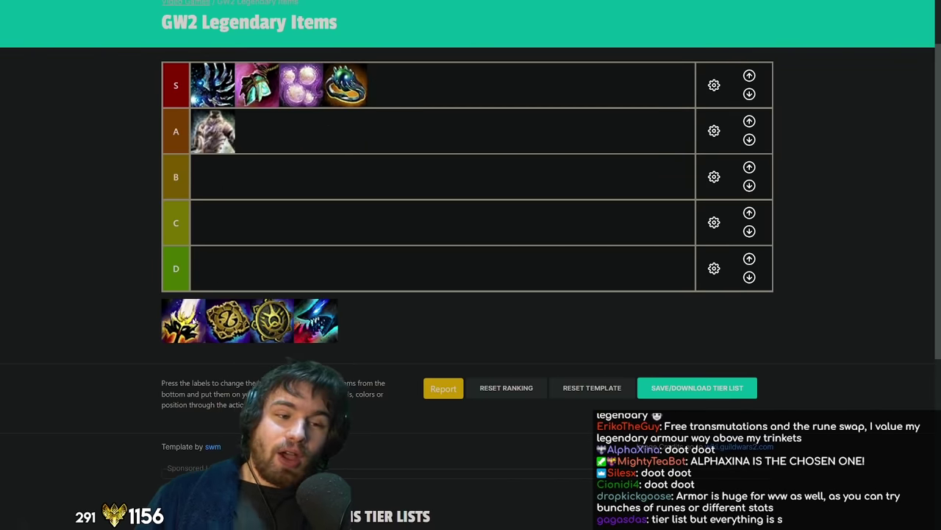
drag(192, 322, 228, 191)
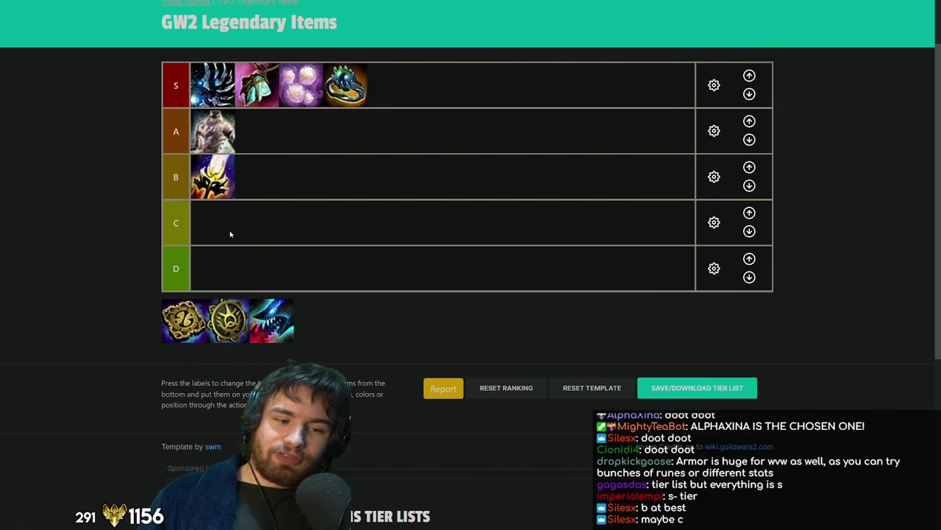
drag(213, 180, 228, 224)
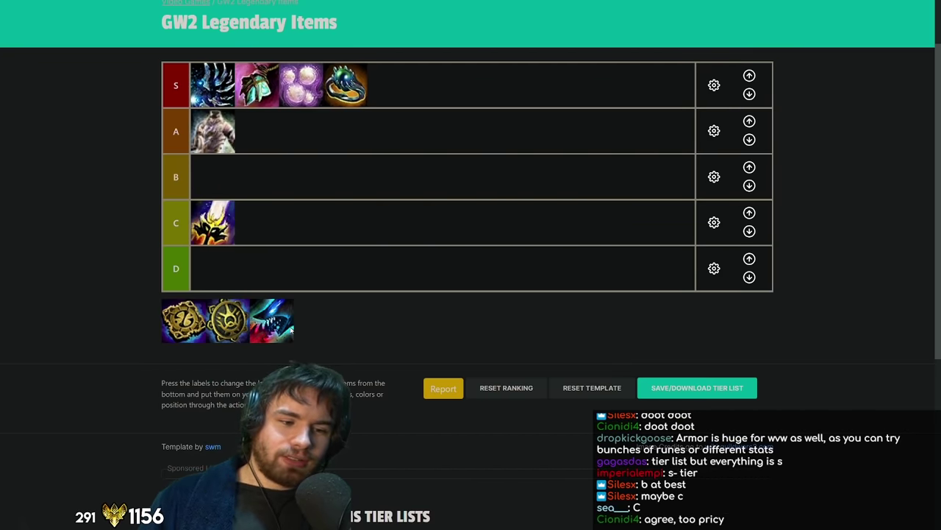
Rank the remaining items: the legendary rune in B, the underwater weapon in D and the sigil in C
drag(183, 321, 213, 176)
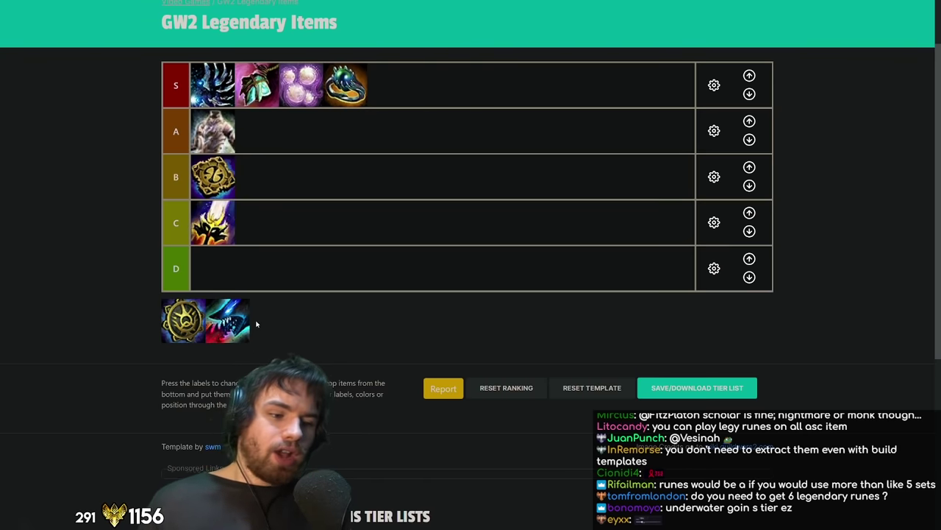
drag(254, 324, 240, 271)
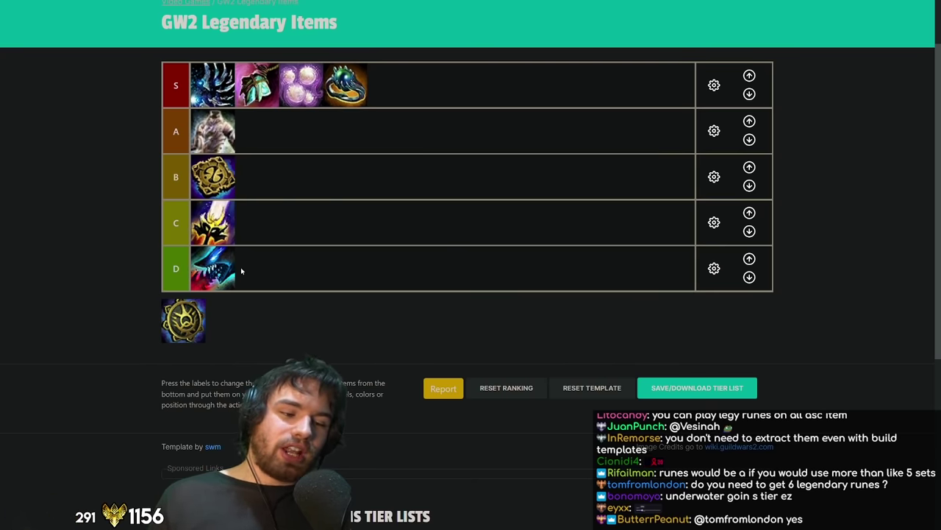
drag(184, 320, 259, 232)
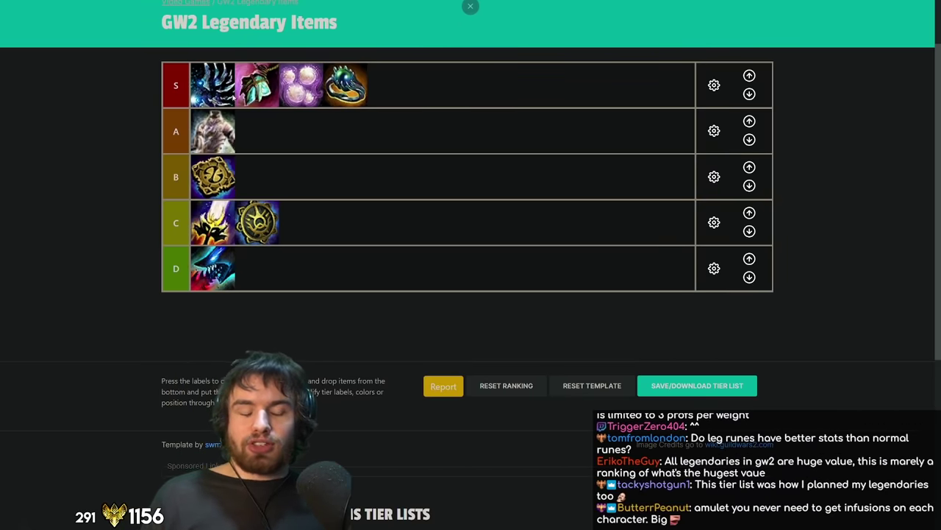
Promote the legendary rune to the A tier and the golden-hilted weapon to the B tier
drag(212, 176, 277, 130)
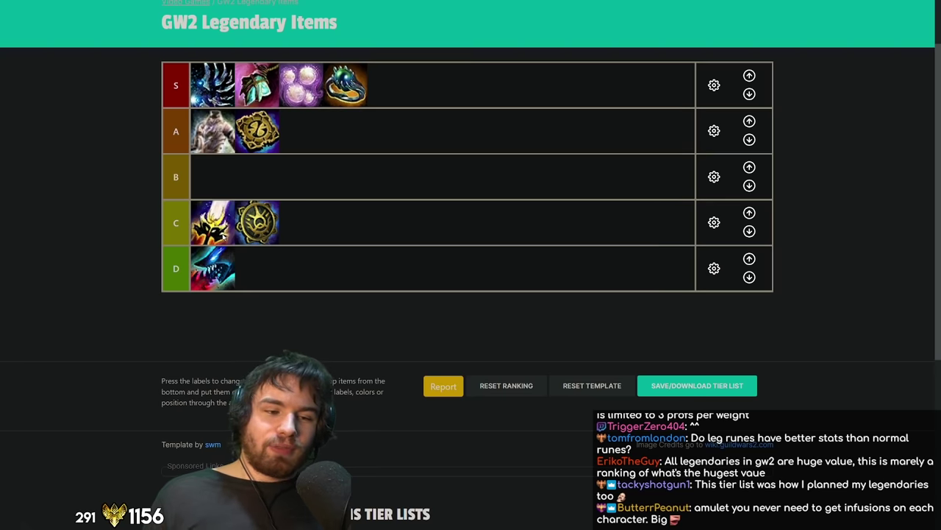
drag(228, 233, 223, 189)
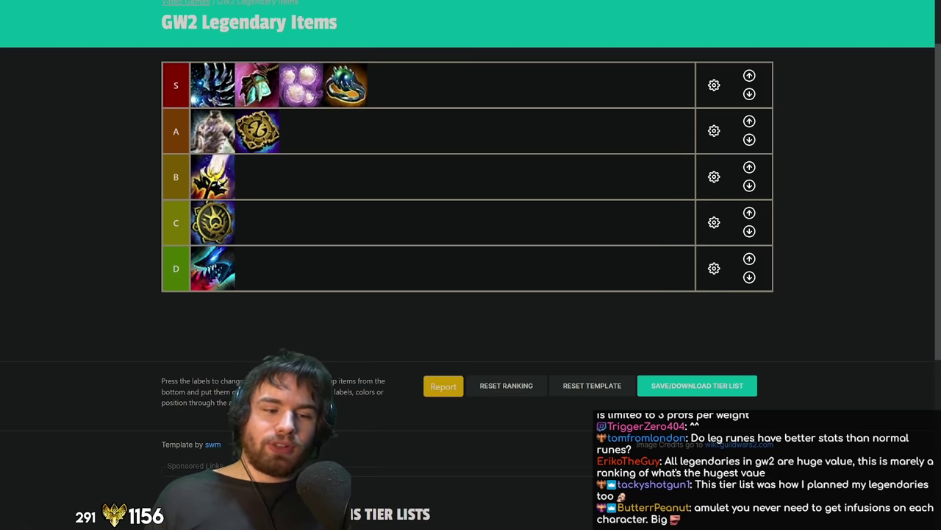